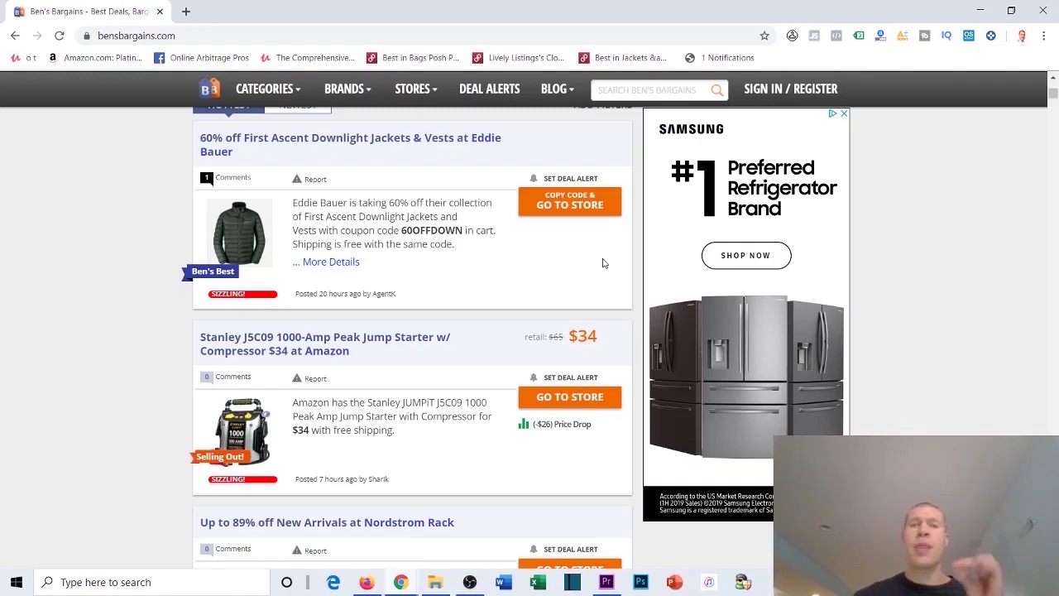
- Browse the hottest deals down to the Klipsch RP-625FA speakers and compare their highlighted deal price with the Amazon price
{"action": "scroll", "coordinate": [437, 331], "scroll_direction": "down", "scroll_amount": 10}
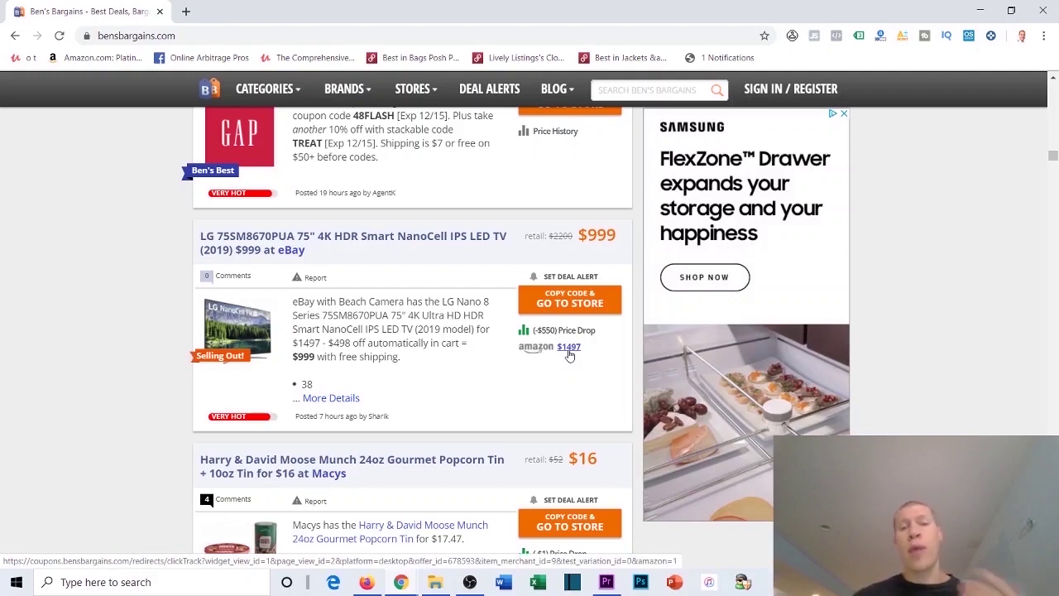
{"action": "scroll", "coordinate": [878, 289], "scroll_direction": "down", "scroll_amount": 1}
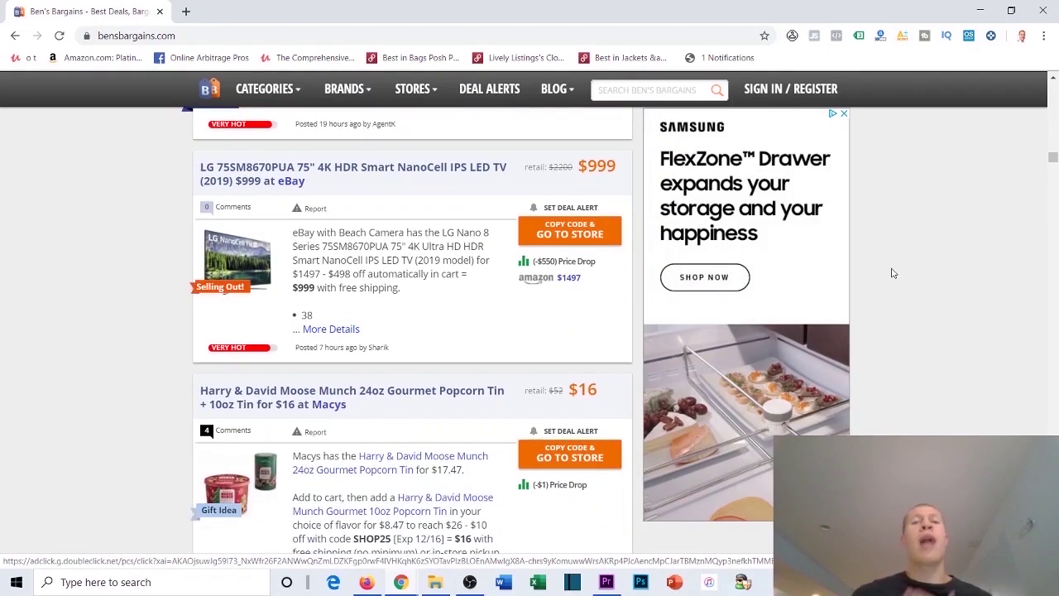
{"action": "scroll", "coordinate": [893, 256], "scroll_direction": "down", "scroll_amount": 2}
{"action": "scroll", "coordinate": [893, 234], "scroll_direction": "down", "scroll_amount": 1}
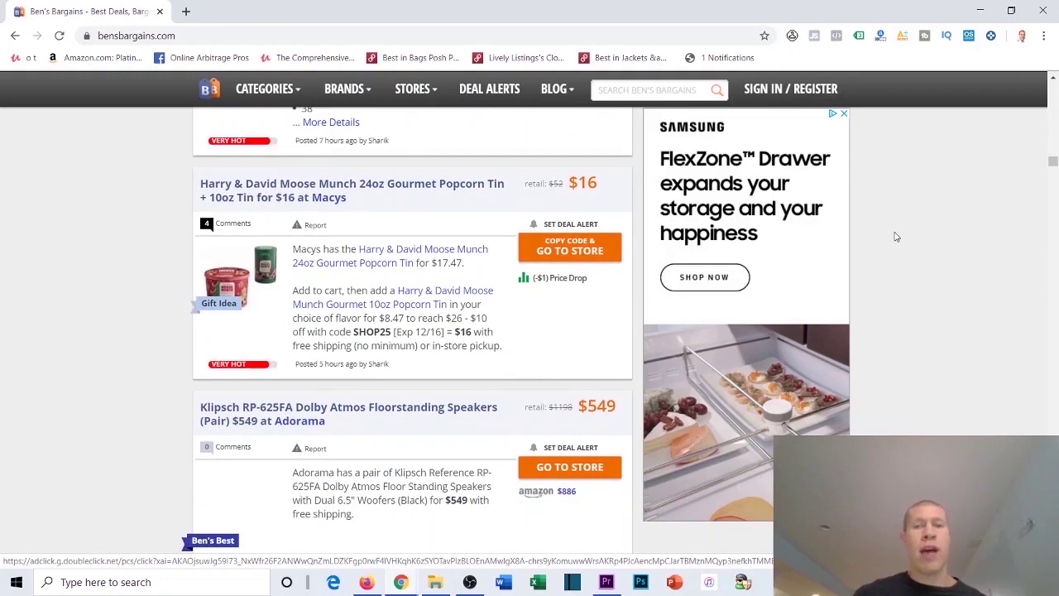
{"action": "scroll", "coordinate": [894, 237], "scroll_direction": "down", "scroll_amount": 1}
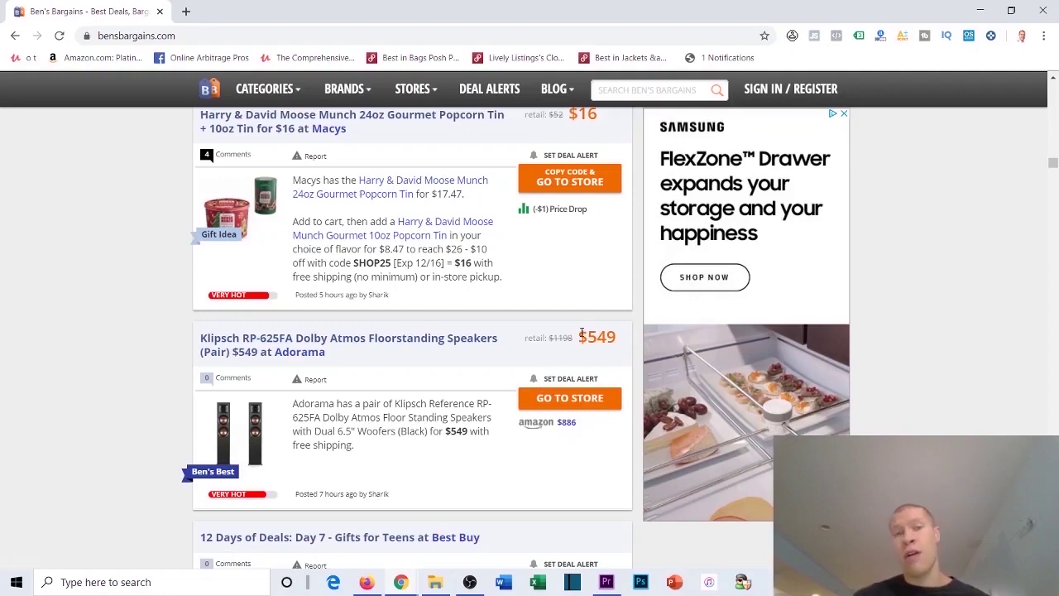
{"action": "left_click_drag", "start_coordinate": [579, 336], "coordinate": [619, 339]}
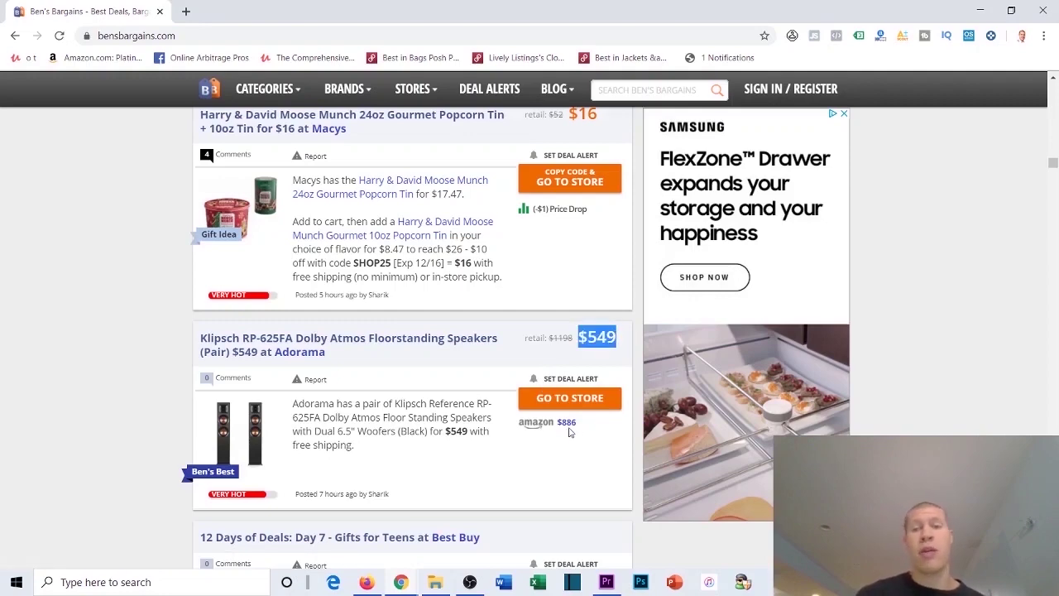
{"action": "left_click", "coordinate": [942, 380]}
{"action": "scroll", "coordinate": [942, 379], "scroll_direction": "down", "scroll_amount": 2}
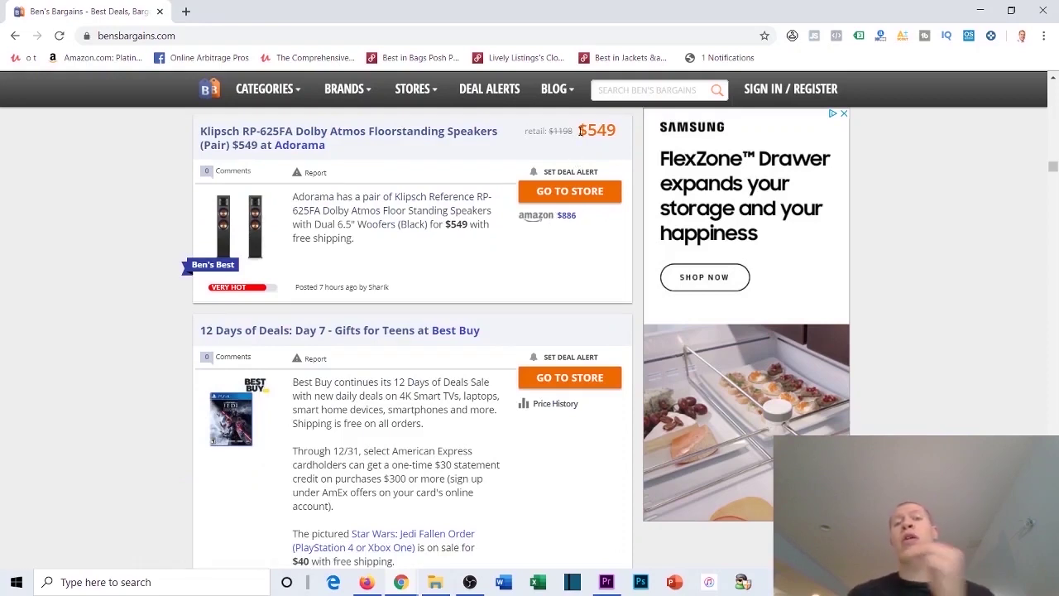
{"action": "left_click_drag", "start_coordinate": [579, 130], "coordinate": [626, 131]}
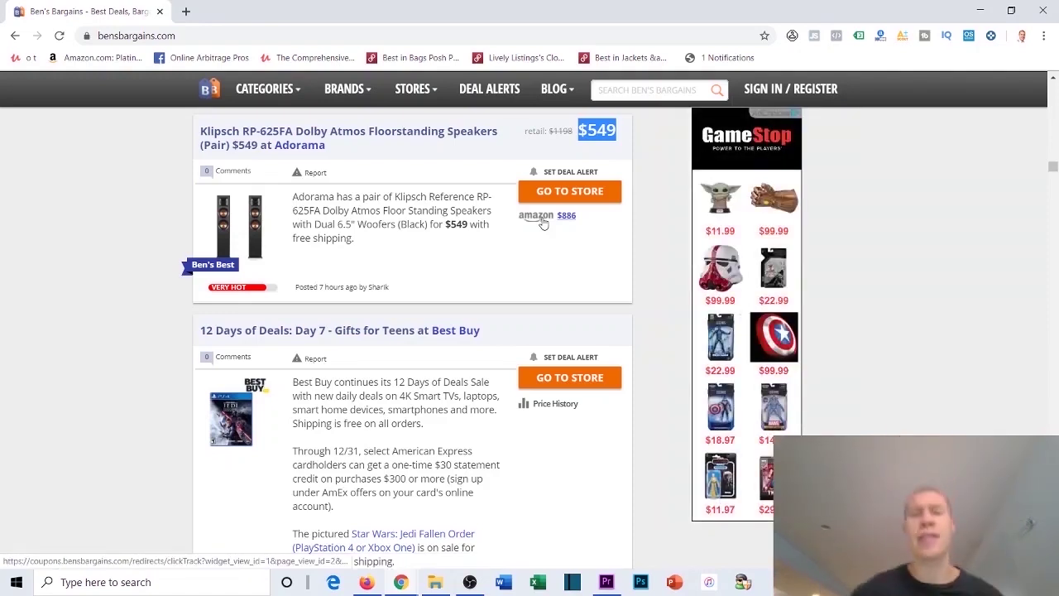
{"action": "scroll", "coordinate": [542, 223], "scroll_direction": "up", "scroll_amount": 1}
- Browse further deals to the Dell Inspiron 15 5000 laptop at Walmart and compare its highlighted price with Amazon's
{"action": "scroll", "coordinate": [497, 284], "scroll_direction": "down", "scroll_amount": 4}
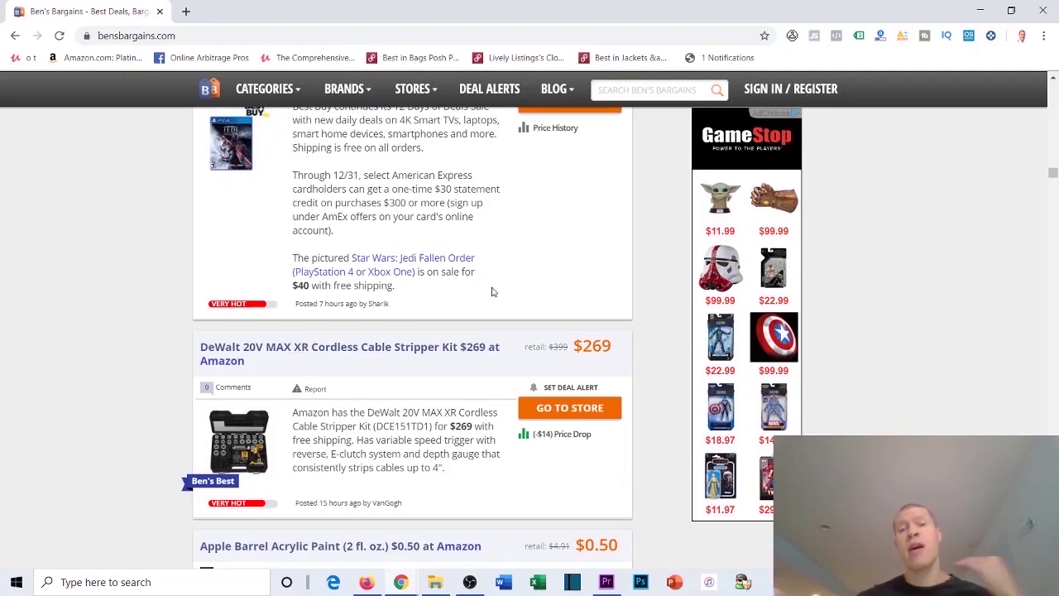
{"action": "scroll", "coordinate": [496, 285], "scroll_direction": "down", "scroll_amount": 10}
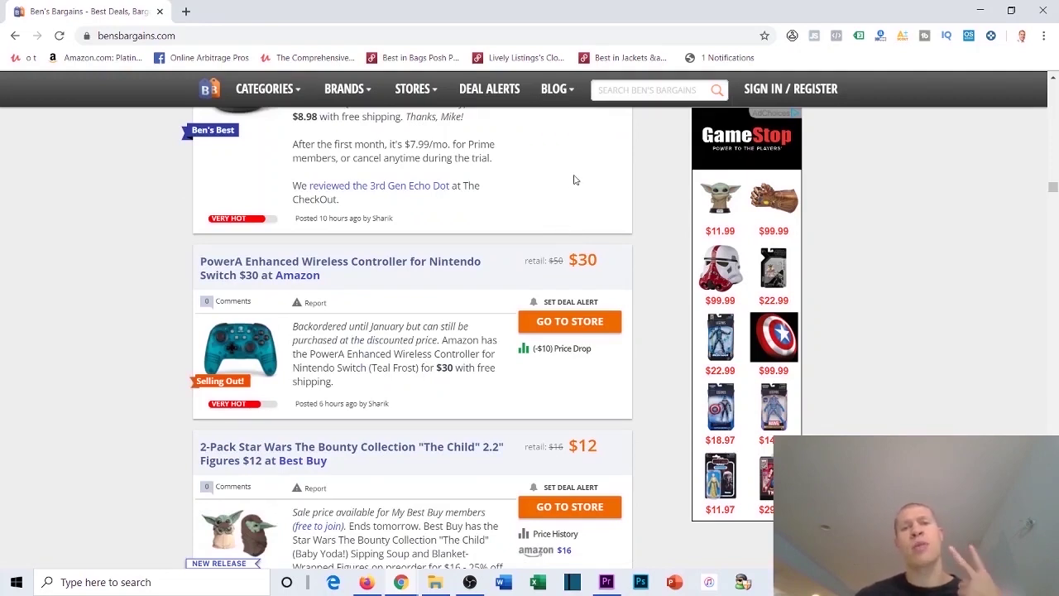
{"action": "scroll", "coordinate": [575, 178], "scroll_direction": "down", "scroll_amount": 2}
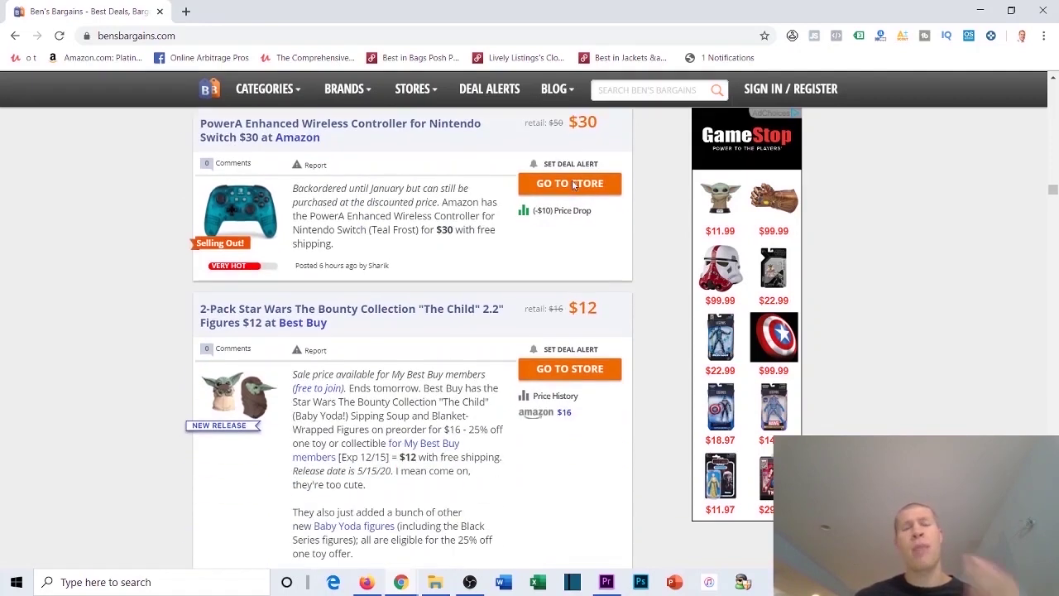
{"action": "scroll", "coordinate": [579, 174], "scroll_direction": "down", "scroll_amount": 2}
{"action": "scroll", "coordinate": [579, 281], "scroll_direction": "down", "scroll_amount": 10}
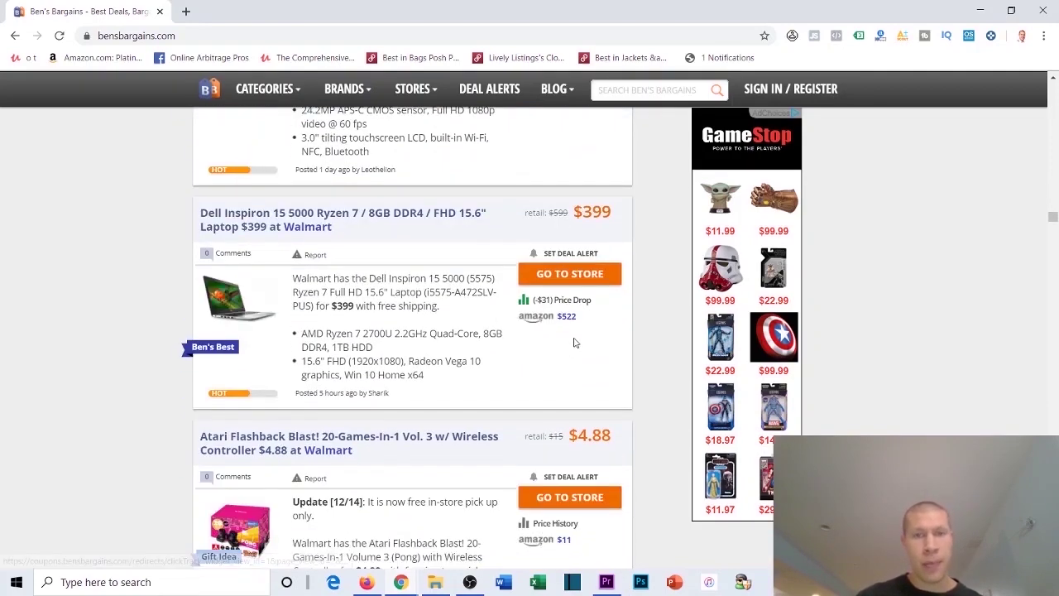
{"action": "left_click_drag", "start_coordinate": [577, 211], "coordinate": [615, 213]}
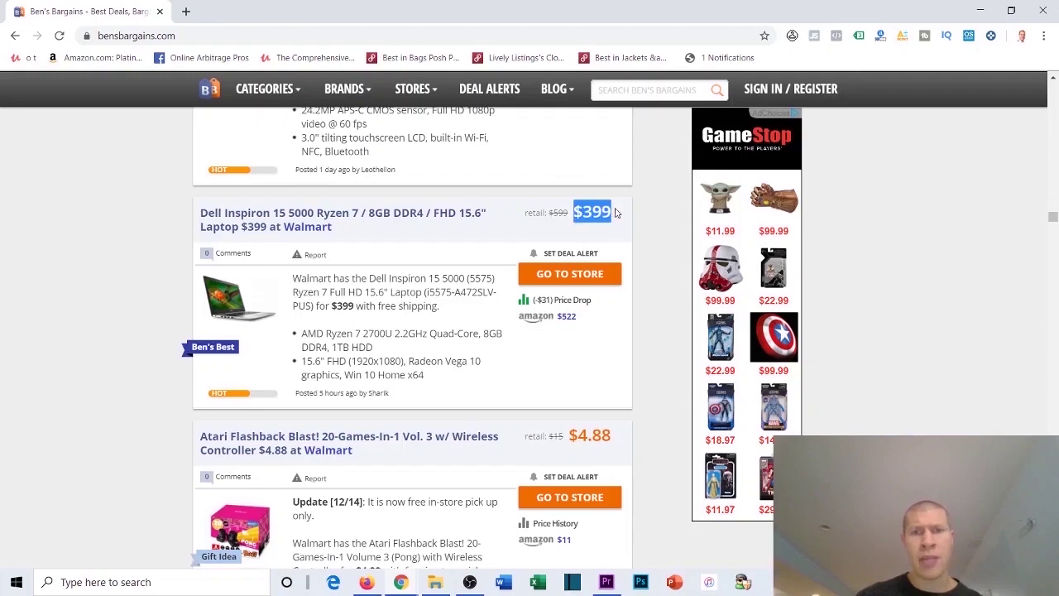
{"action": "left_click", "coordinate": [667, 302]}
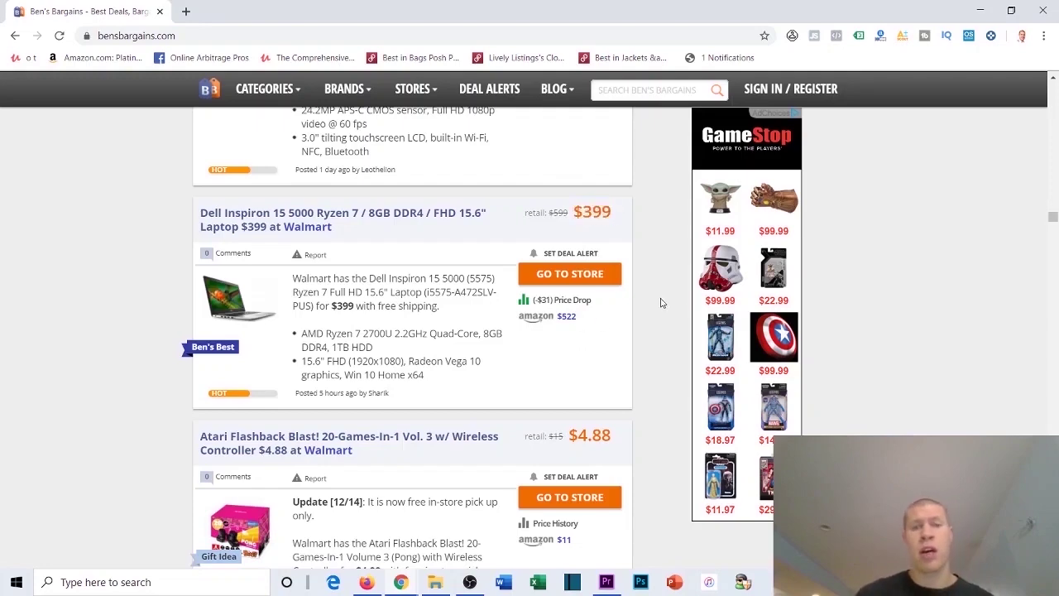
- Continue past the Atari Flashback deal and examine the Home Depot RYOBI battery pack's deal and Amazon prices
{"action": "scroll", "coordinate": [648, 291], "scroll_direction": "down", "scroll_amount": 3}
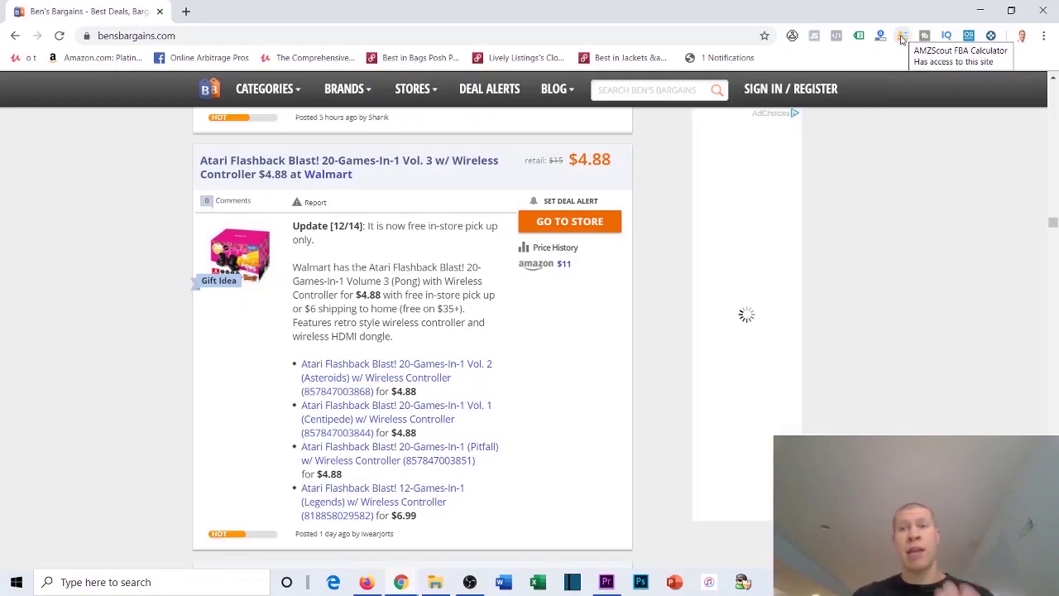
{"action": "scroll", "coordinate": [817, 280], "scroll_direction": "down", "scroll_amount": 8}
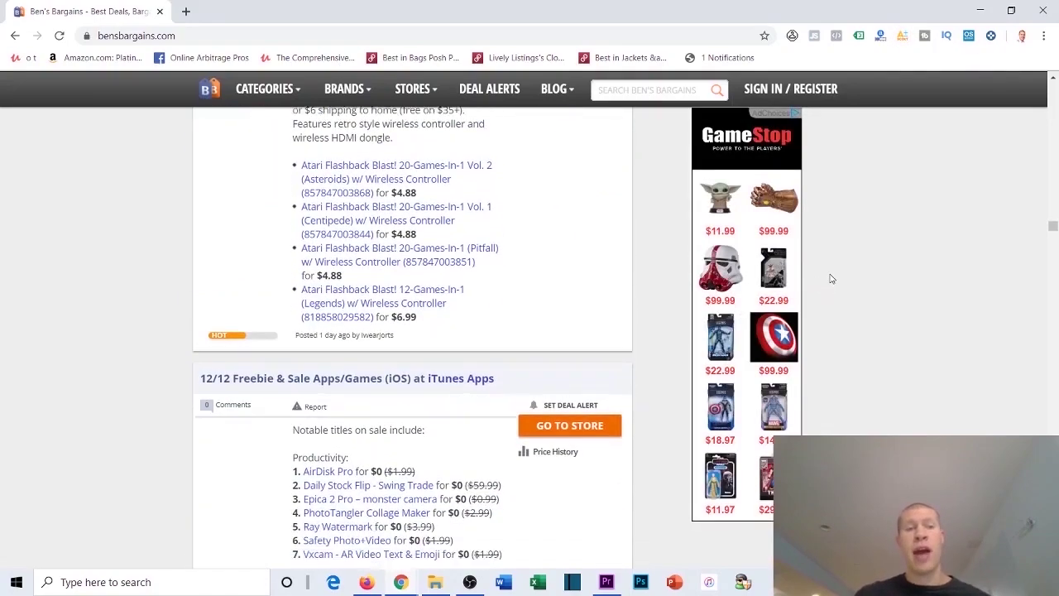
{"action": "scroll", "coordinate": [824, 260], "scroll_direction": "down", "scroll_amount": 2}
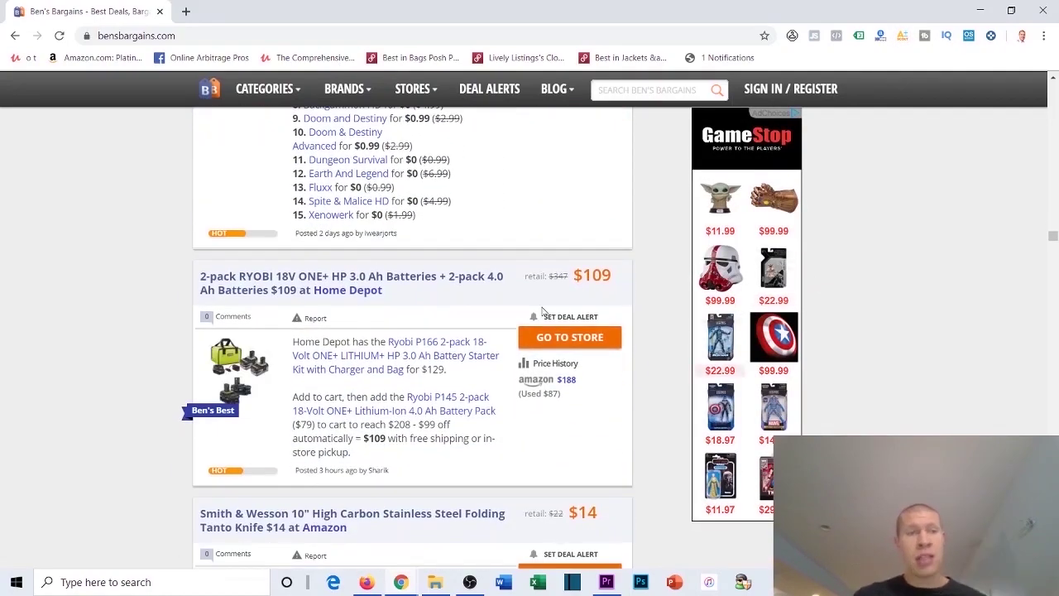
{"action": "scroll", "coordinate": [529, 290], "scroll_direction": "down", "scroll_amount": 3}
{"action": "scroll", "coordinate": [351, 254], "scroll_direction": "up", "scroll_amount": 2}
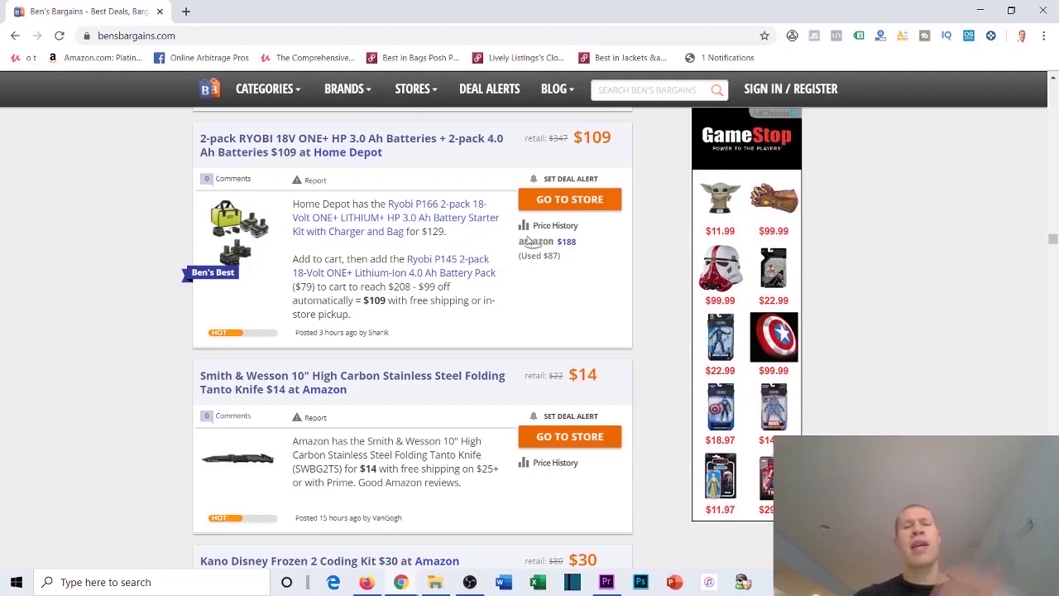
- Look through the remaining deals for the JBL LIVE 100 In-Ear Headphones and highlight their deal price
{"action": "scroll", "coordinate": [463, 260], "scroll_direction": "down", "scroll_amount": 5}
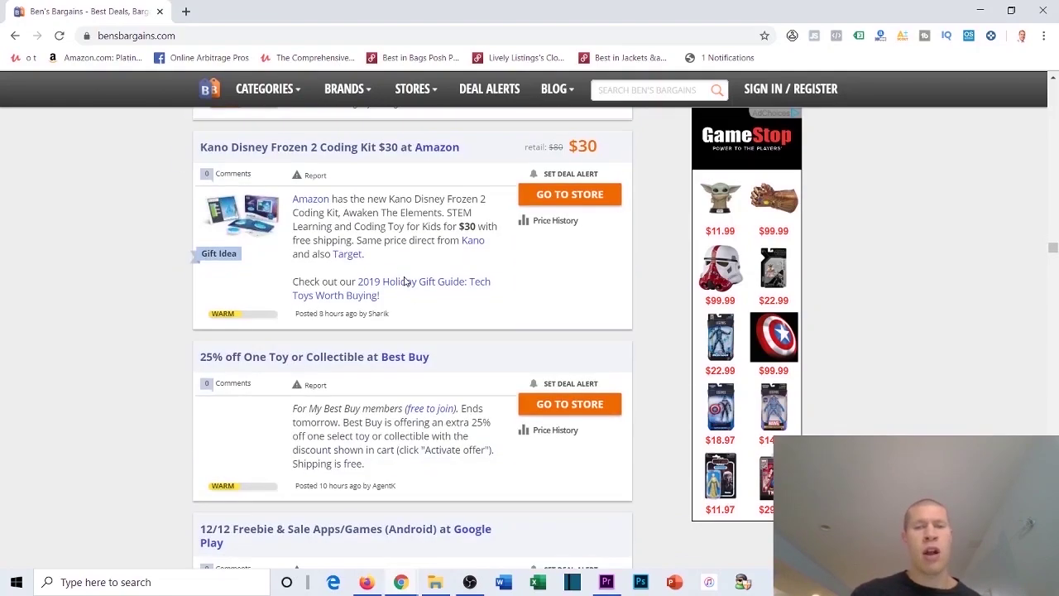
{"action": "scroll", "coordinate": [405, 281], "scroll_direction": "down", "scroll_amount": 8}
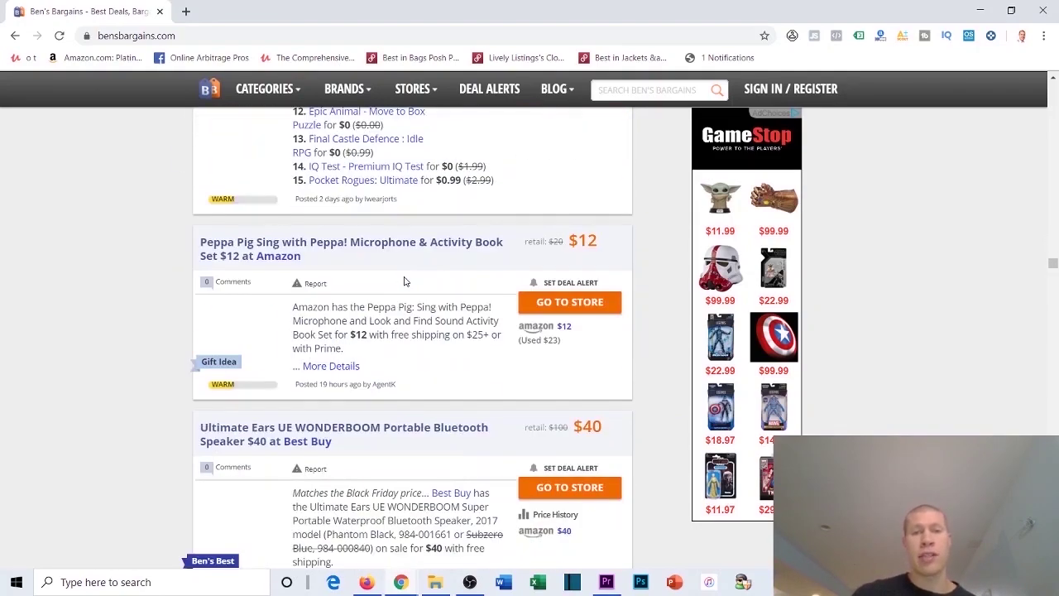
{"action": "scroll", "coordinate": [404, 273], "scroll_direction": "down", "scroll_amount": 4}
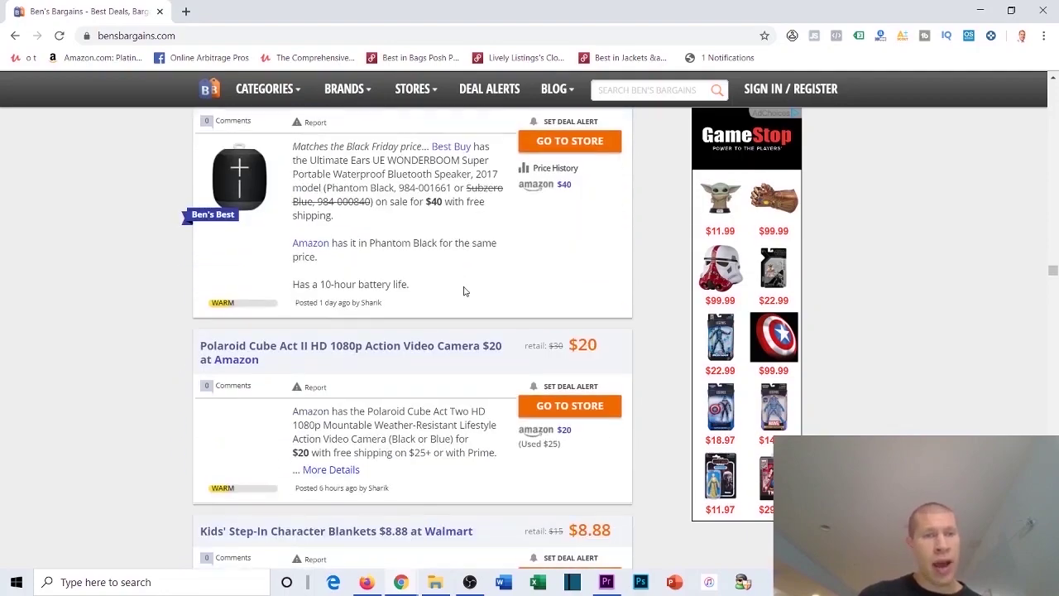
{"action": "scroll", "coordinate": [463, 290], "scroll_direction": "down", "scroll_amount": 8}
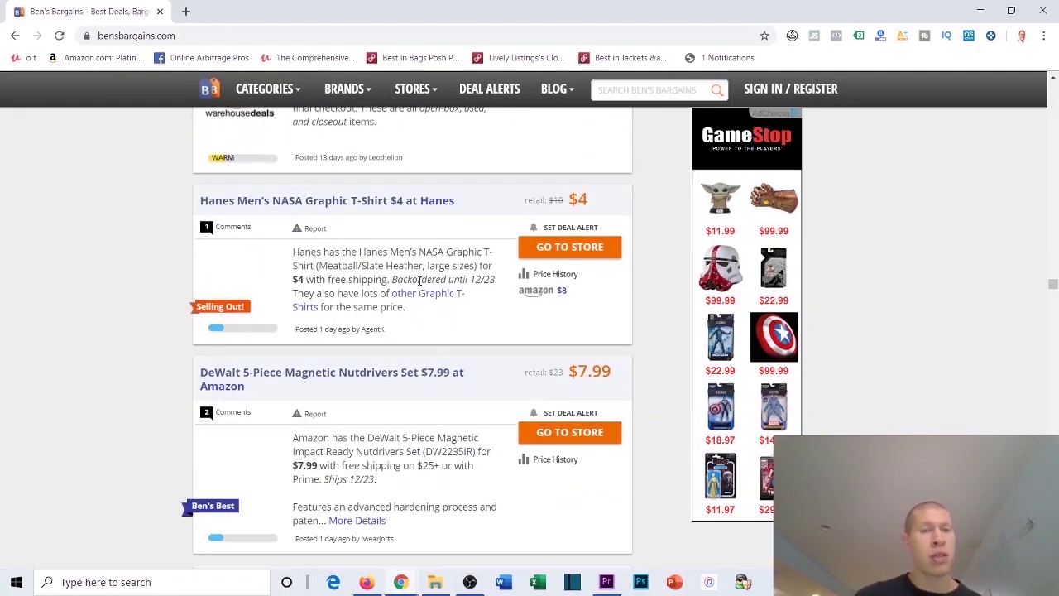
{"action": "scroll", "coordinate": [419, 281], "scroll_direction": "down", "scroll_amount": 8}
{"action": "scroll", "coordinate": [439, 197], "scroll_direction": "down", "scroll_amount": 2}
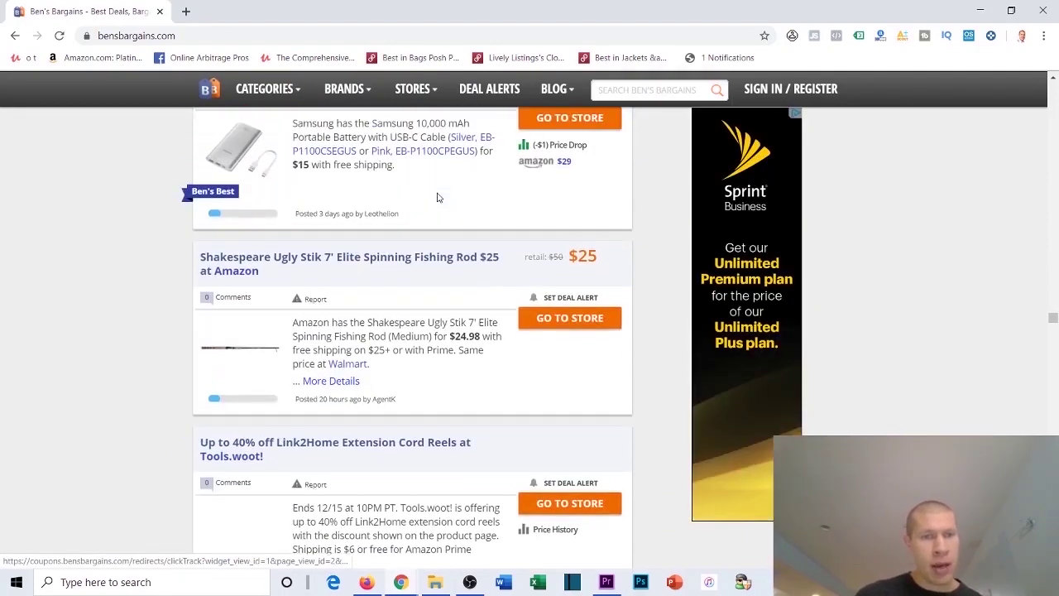
{"action": "scroll", "coordinate": [438, 197], "scroll_direction": "down", "scroll_amount": 5}
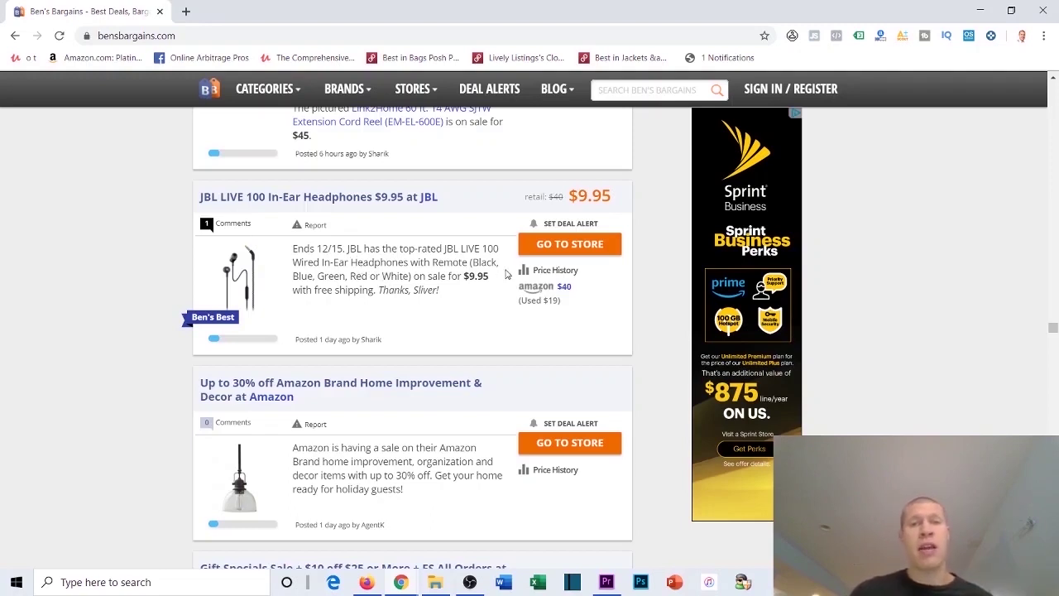
{"action": "left_click_drag", "start_coordinate": [570, 196], "coordinate": [615, 199]}
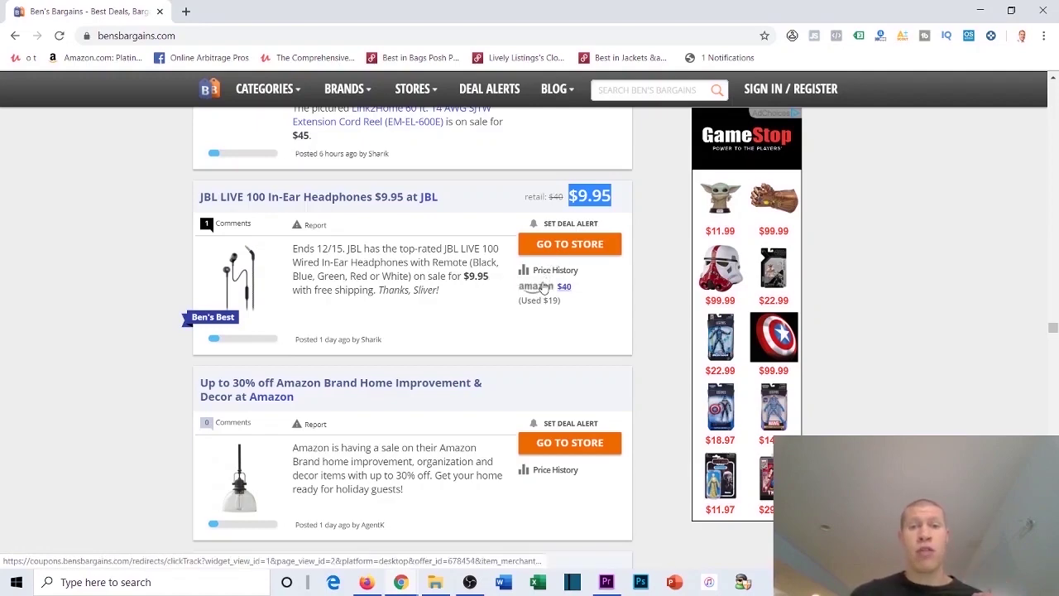
- Open the Amazon listing for the JBL LIVE 100 headphones from the deal and view its product page
{"action": "left_click", "coordinate": [563, 245]}
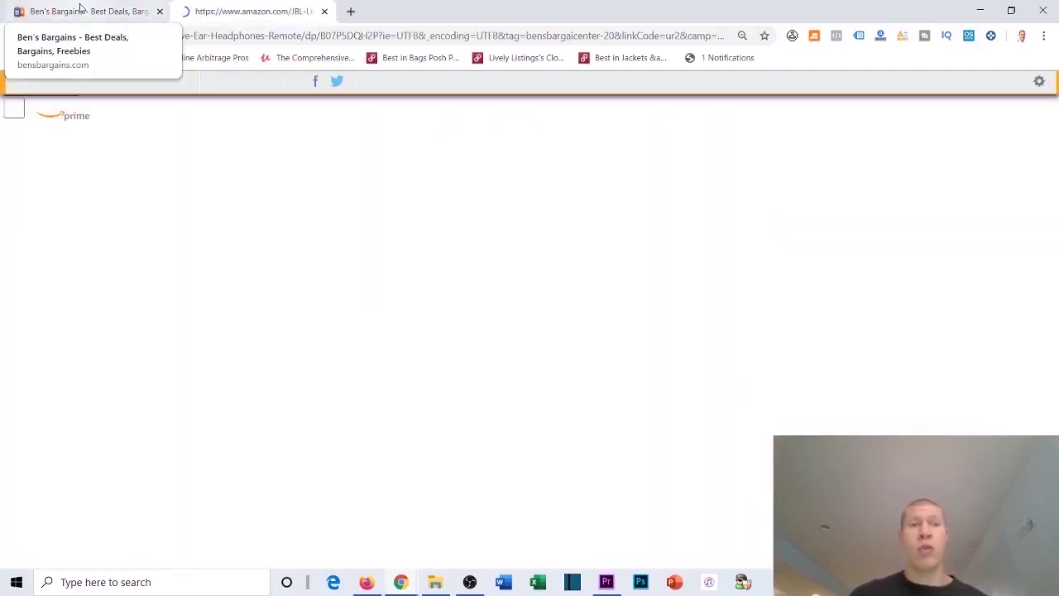
{"action": "left_click", "coordinate": [83, 10]}
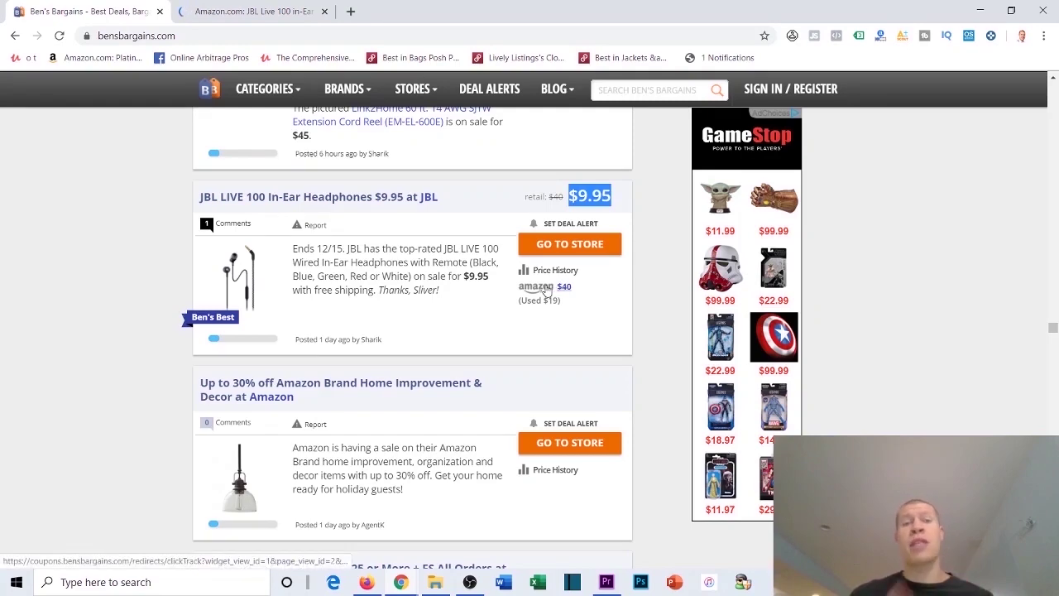
{"action": "left_click", "coordinate": [282, 12]}
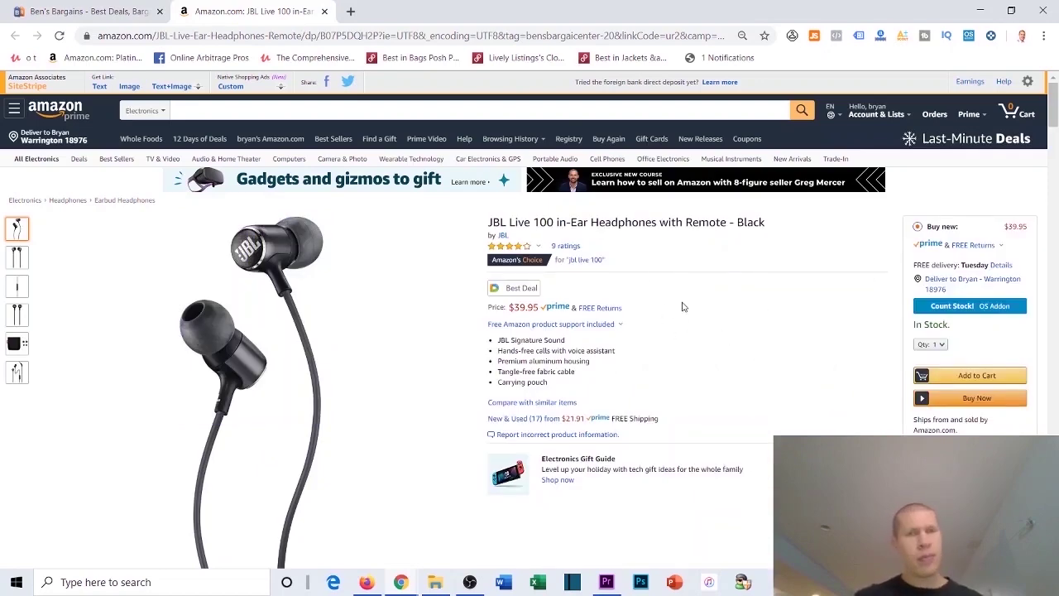
- Return to the headphones deal on Ben's Bargains and open its product page at the JBL store
{"action": "left_click", "coordinate": [56, 6]}
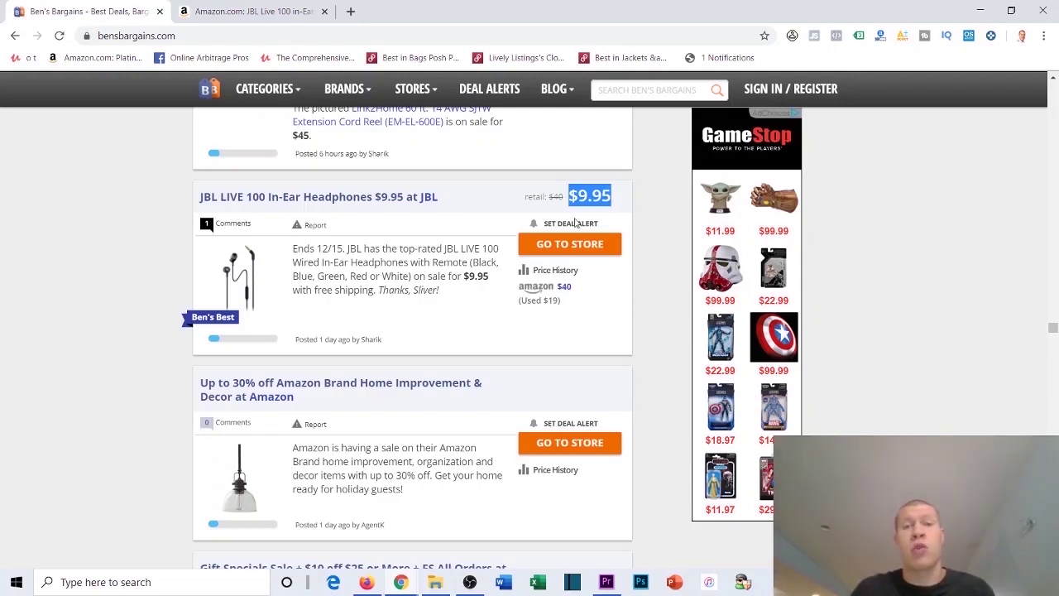
{"action": "left_click", "coordinate": [565, 247]}
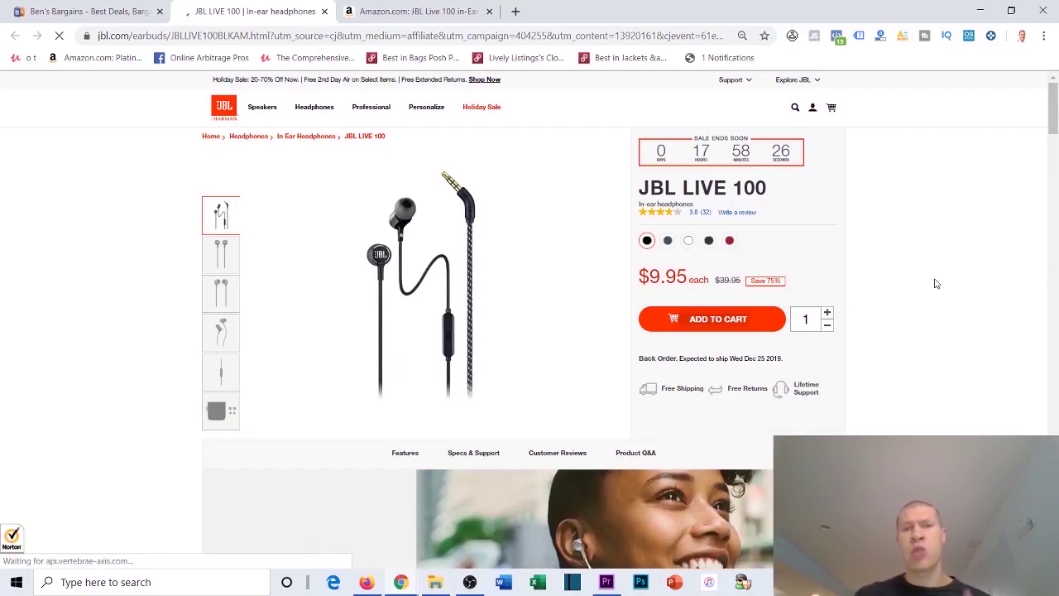
- Examine the headphones' Amazon listing, including the price history chart and the Best Sellers Rank in the product information
{"action": "left_click", "coordinate": [374, 10]}
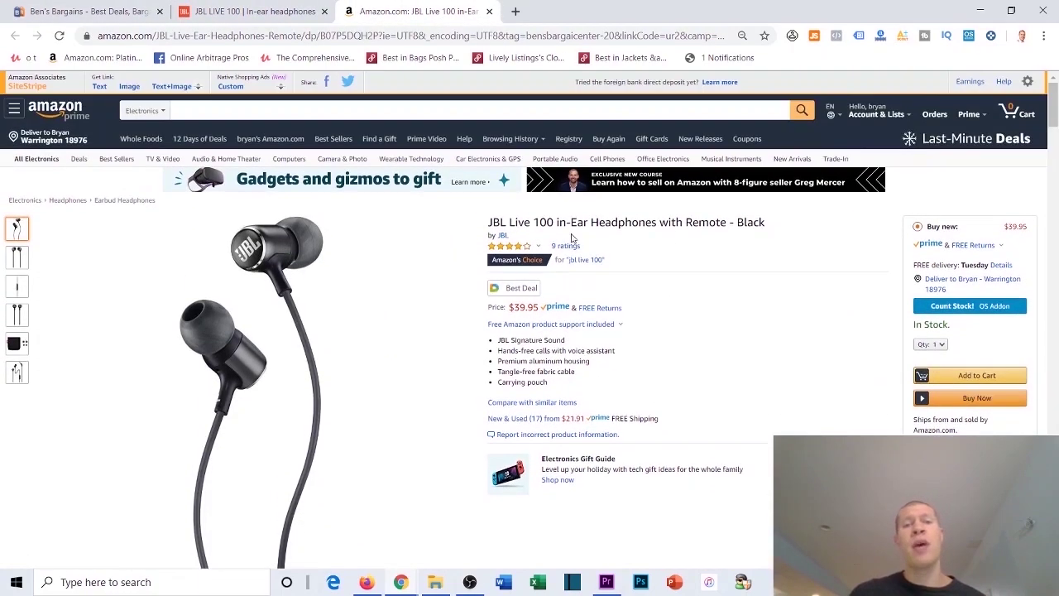
{"action": "scroll", "coordinate": [666, 211], "scroll_direction": "down", "scroll_amount": 5}
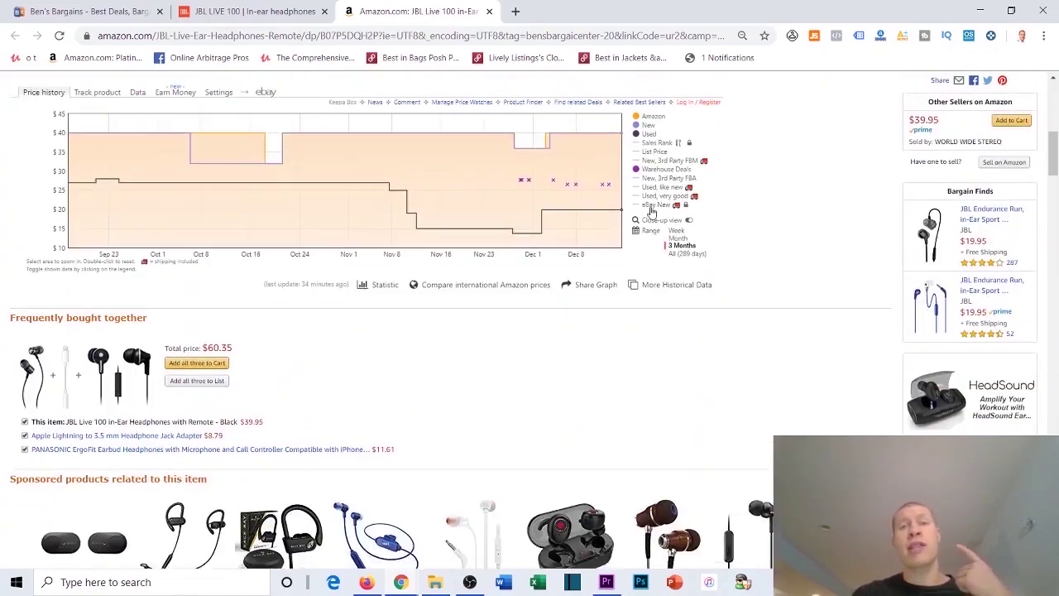
{"action": "scroll", "coordinate": [651, 213], "scroll_direction": "down", "scroll_amount": 1}
{"action": "scroll", "coordinate": [593, 217], "scroll_direction": "down", "scroll_amount": 8}
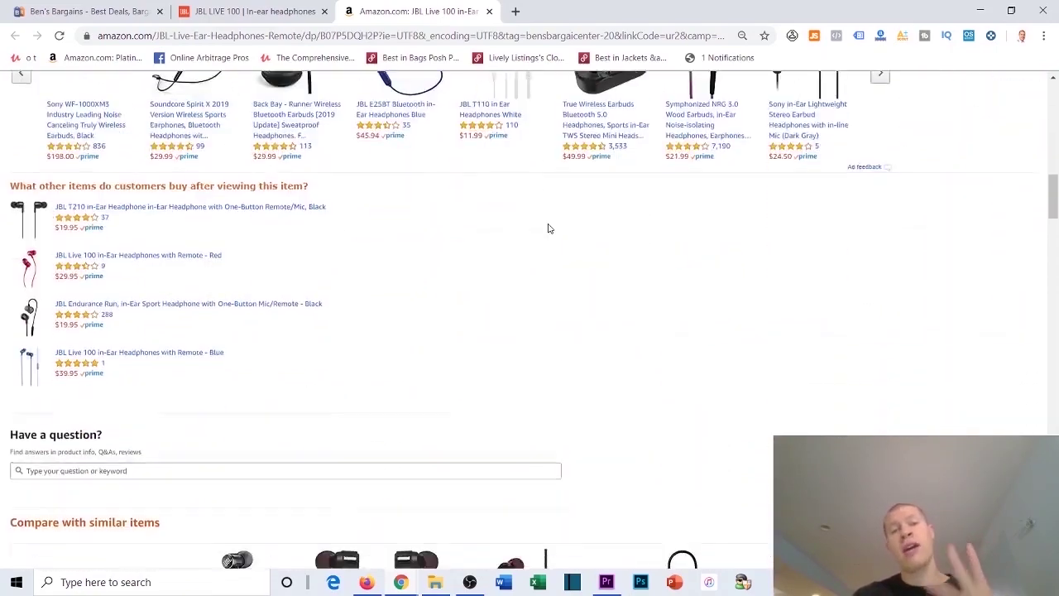
{"action": "scroll", "coordinate": [461, 211], "scroll_direction": "down", "scroll_amount": 10}
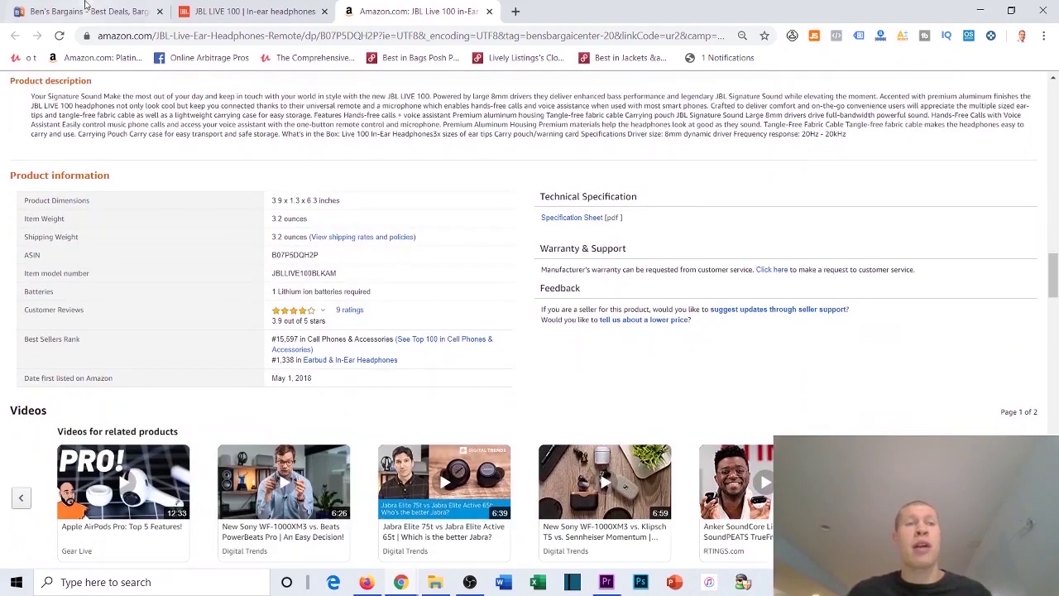
- Revisit the headphones deal on Ben's Bargains and check the price on the JBL store's product page
{"action": "left_click", "coordinate": [85, 10]}
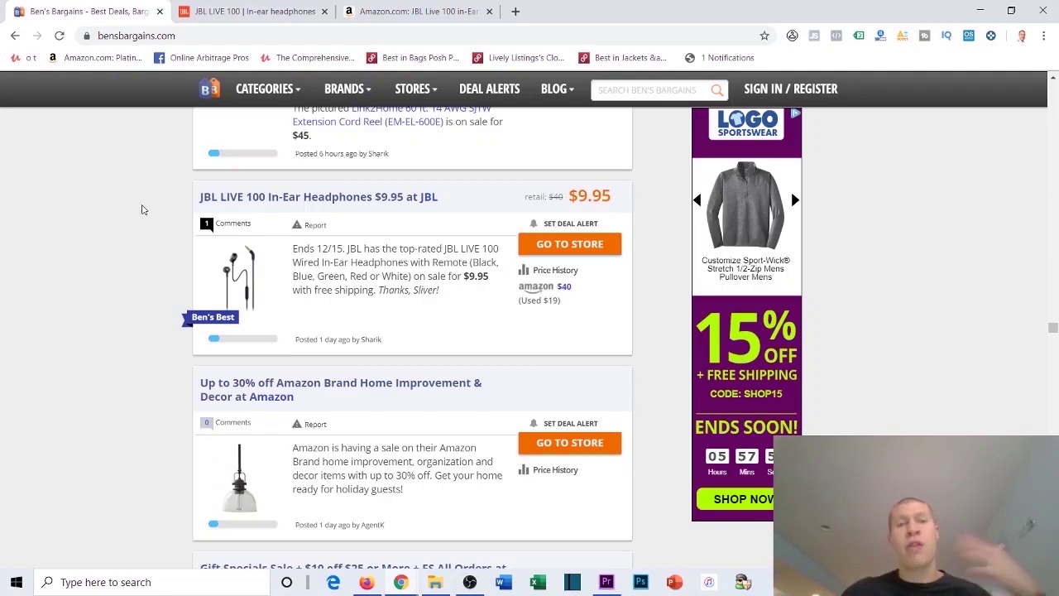
{"action": "left_click", "coordinate": [298, 7]}
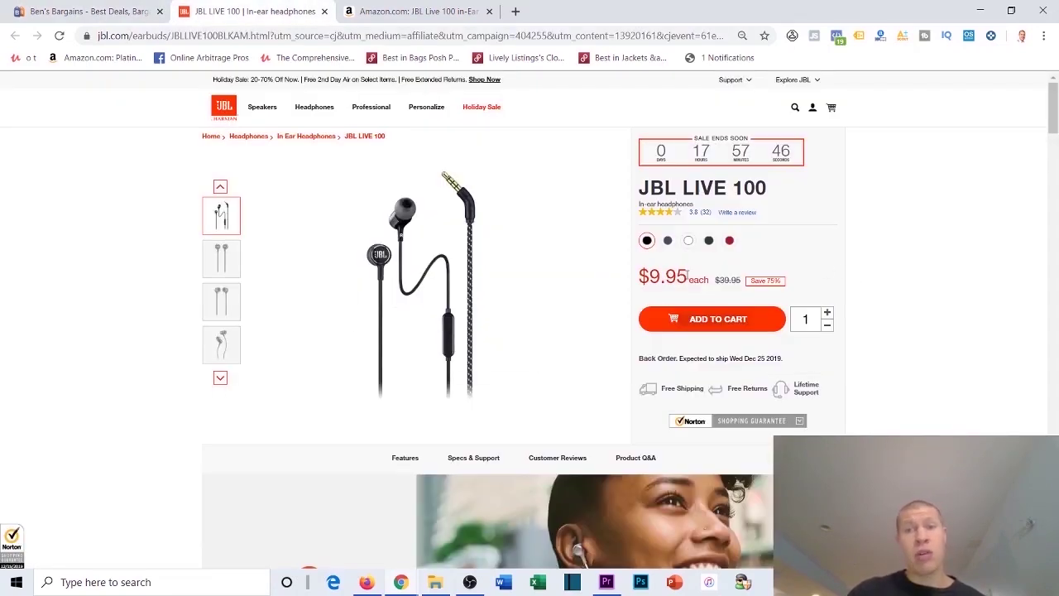
- Compare the headphones' sale price with the retail price on the JBL store page and return to the Amazon listing
{"action": "left_click_drag", "start_coordinate": [688, 275], "coordinate": [649, 276]}
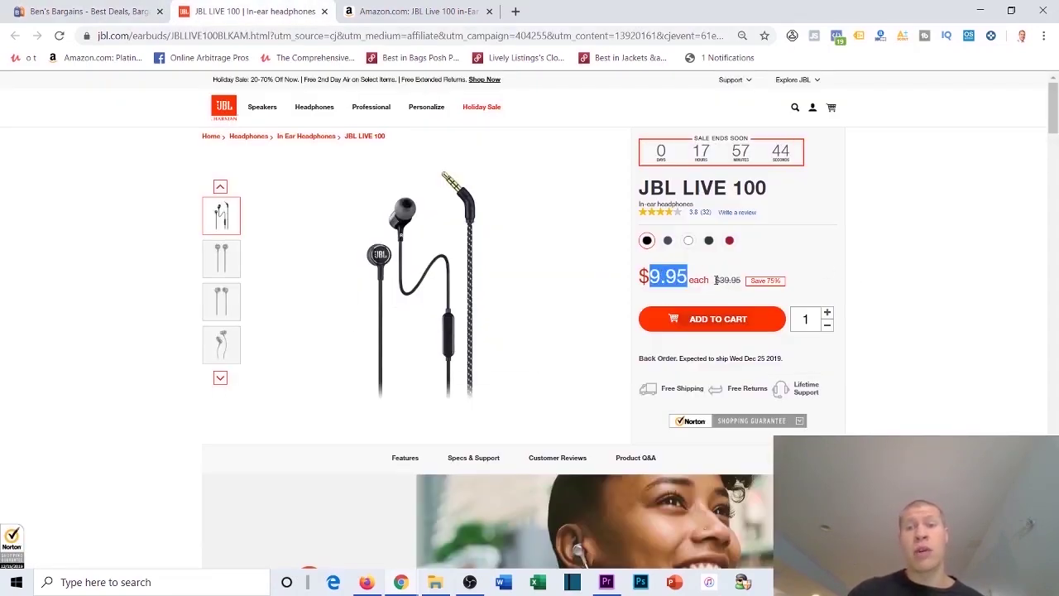
{"action": "left_click", "coordinate": [723, 281]}
{"action": "left_click", "coordinate": [388, 11]}
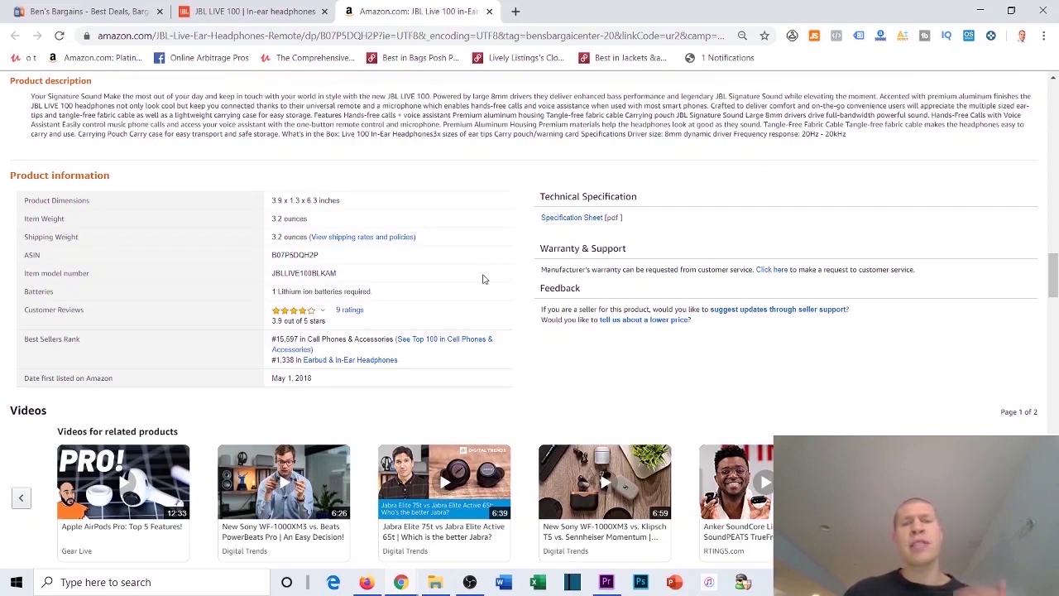
- Review the JungleScout sales estimates for the Amazon headphones listing, close them, and check the ASIN in the product information
{"action": "left_click", "coordinate": [814, 38]}
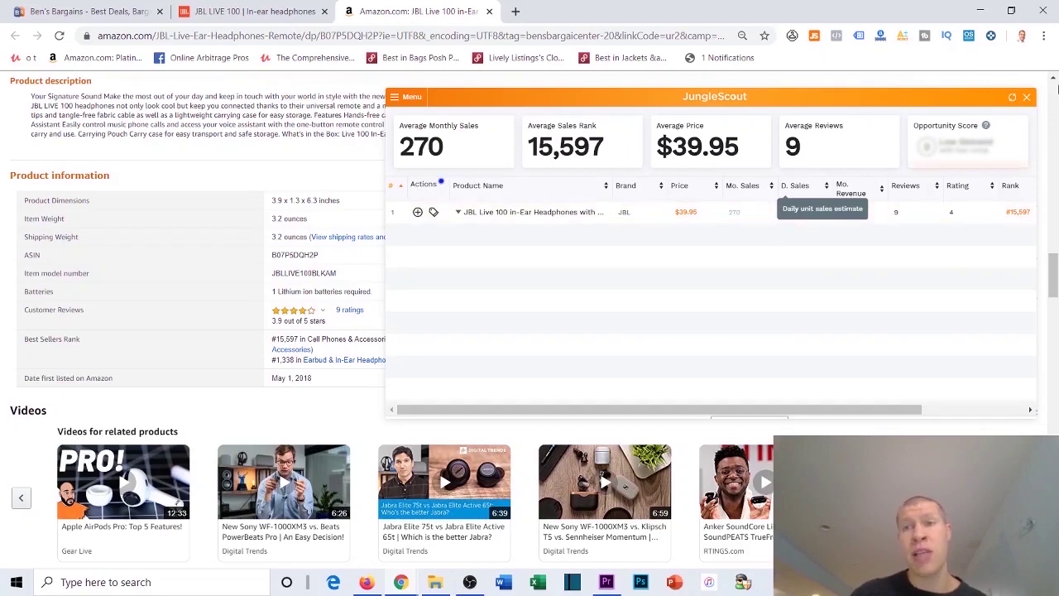
{"action": "left_click", "coordinate": [1026, 97]}
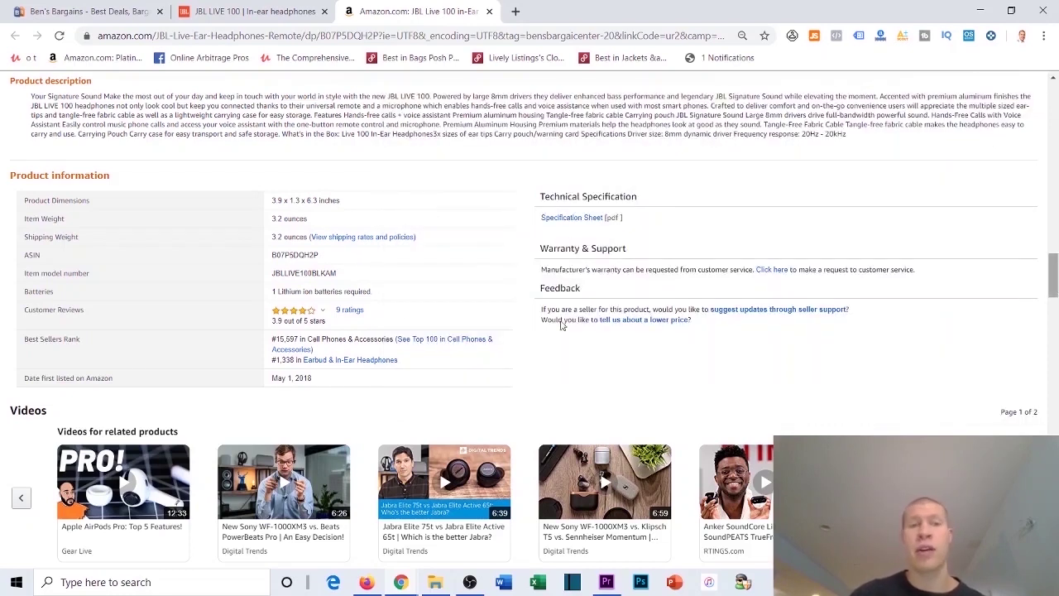
{"action": "double_click", "coordinate": [289, 255]}
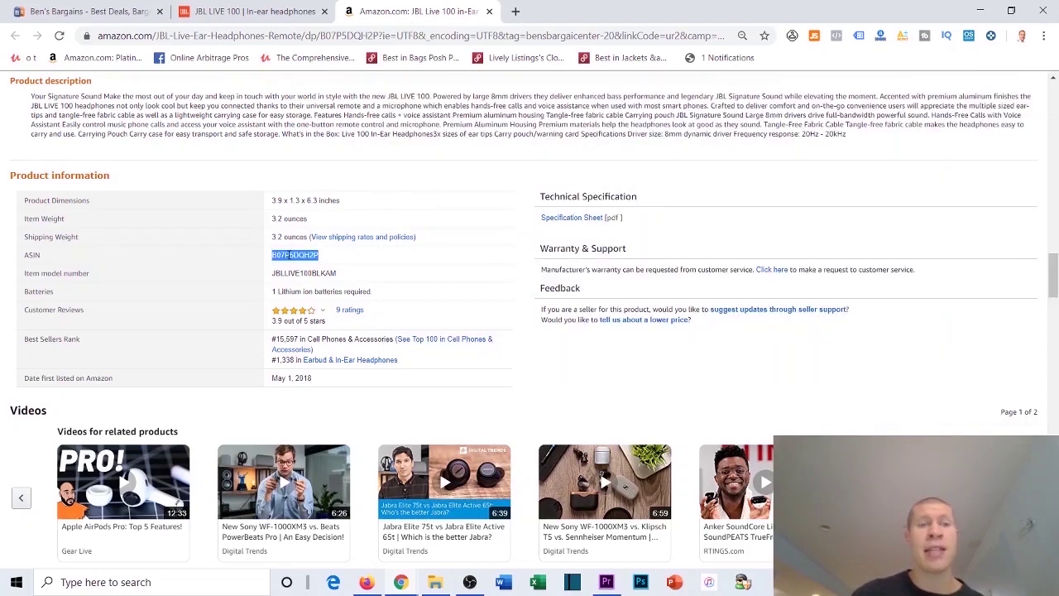
{"action": "left_click", "coordinate": [426, 159]}
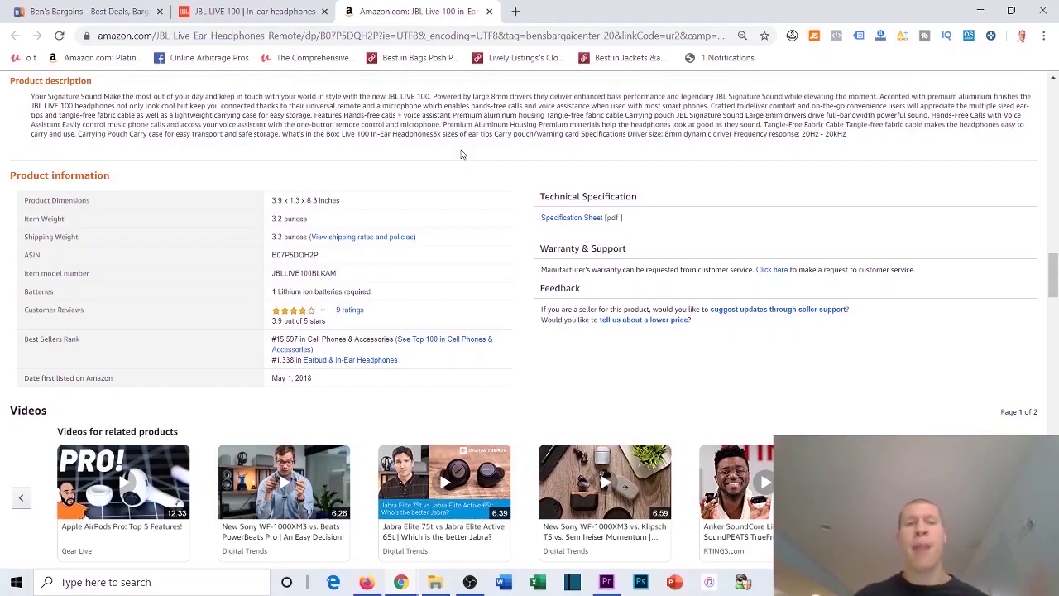
- Open the AMZScout FBA Calculator for the JBL Live 100 headphones listing
{"action": "scroll", "coordinate": [462, 154], "scroll_direction": "up", "scroll_amount": 20}
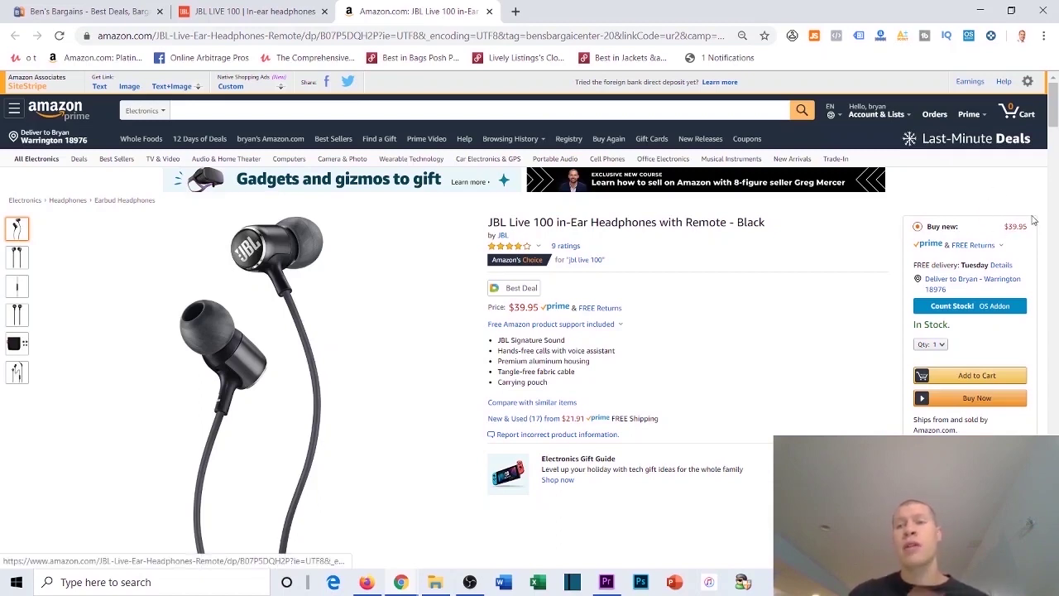
{"action": "left_click", "coordinate": [903, 35]}
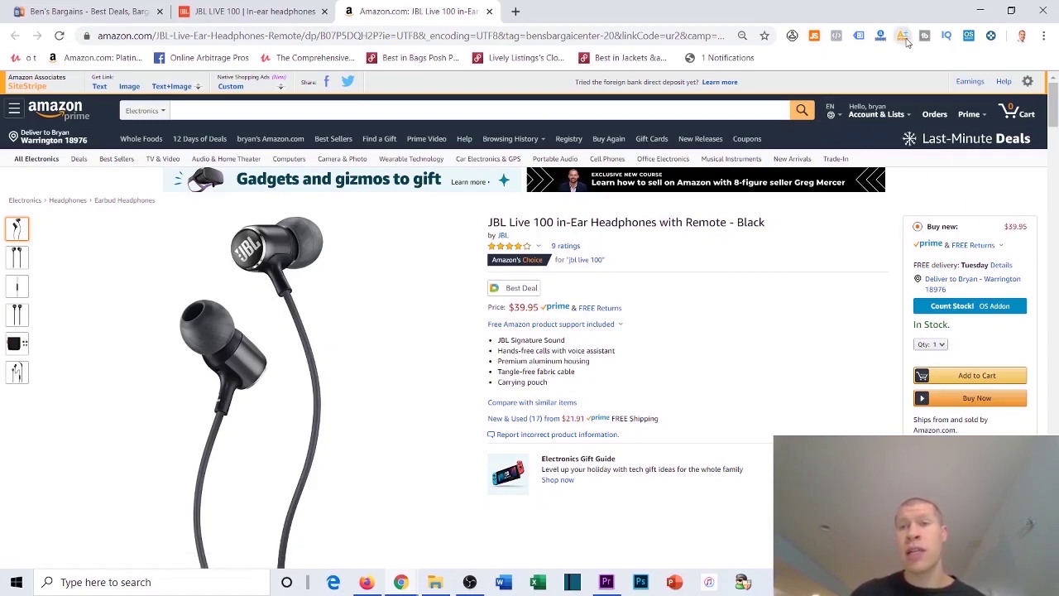
{"action": "left_click", "coordinate": [892, 63]}
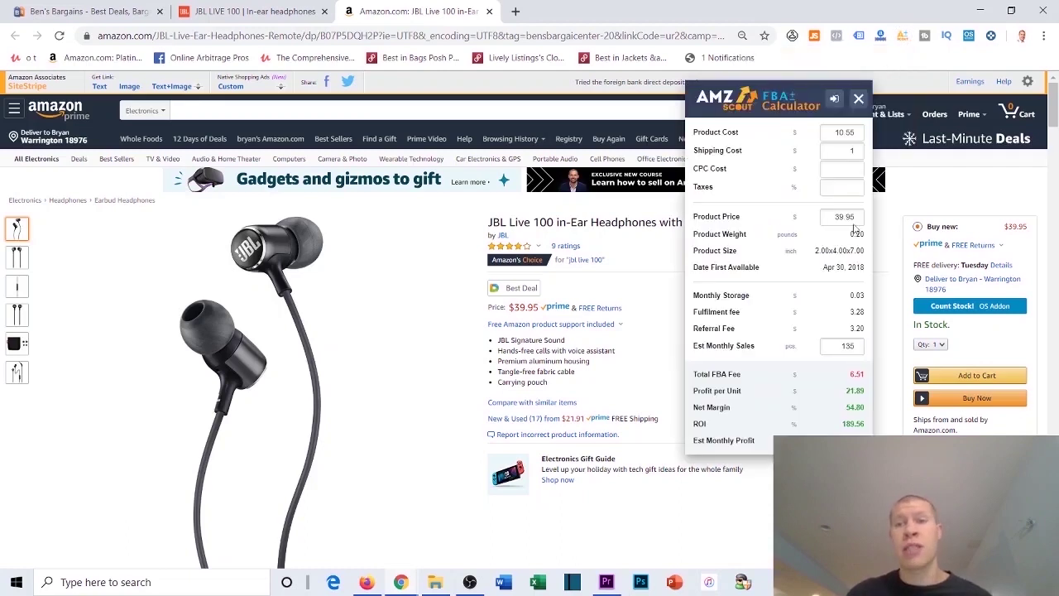
- Examine the product cost, shipping cost, product price and profit per unit in the FBA Calculator
{"action": "double_click", "coordinate": [837, 132]}
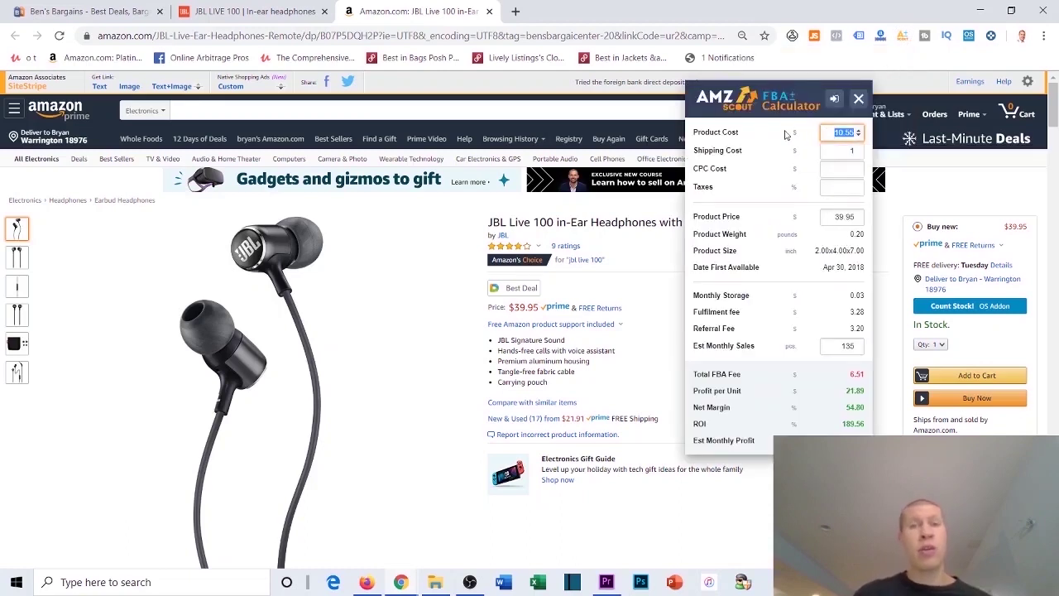
{"action": "left_click", "coordinate": [848, 151]}
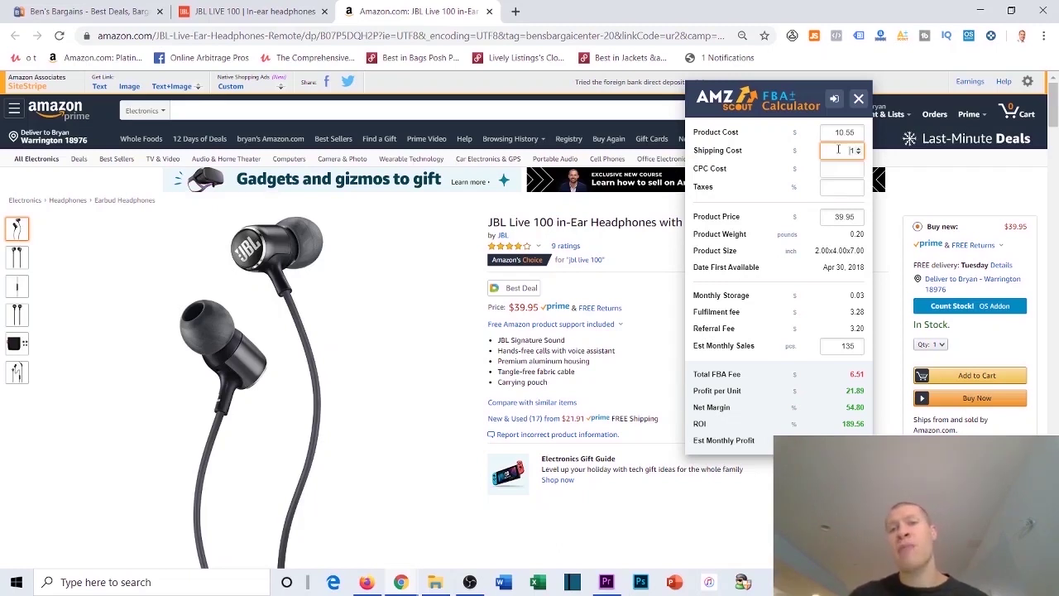
{"action": "left_click", "coordinate": [832, 133]}
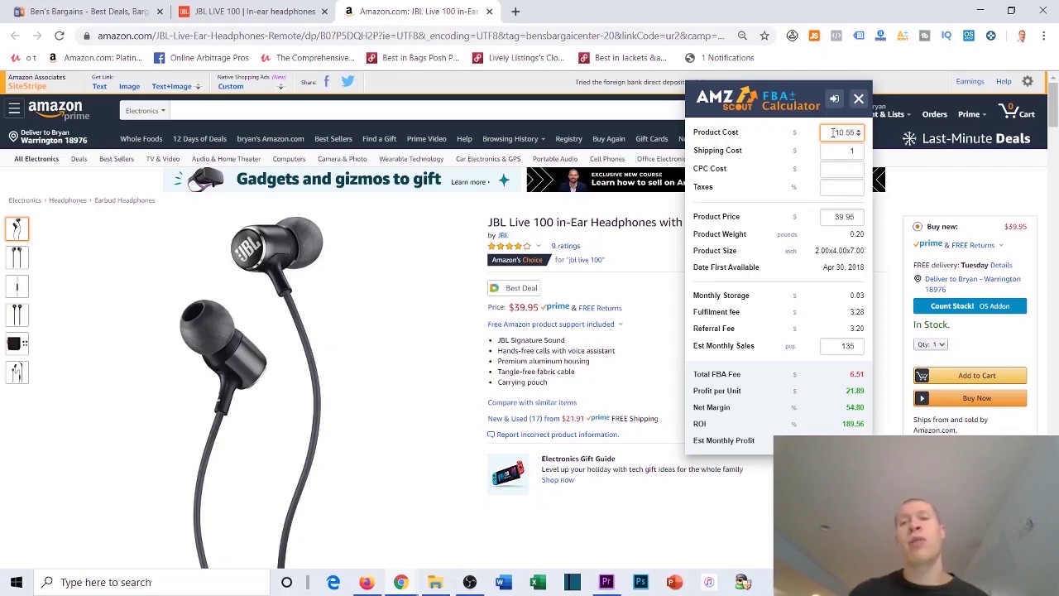
{"action": "left_click_drag", "start_coordinate": [835, 132], "coordinate": [854, 145]}
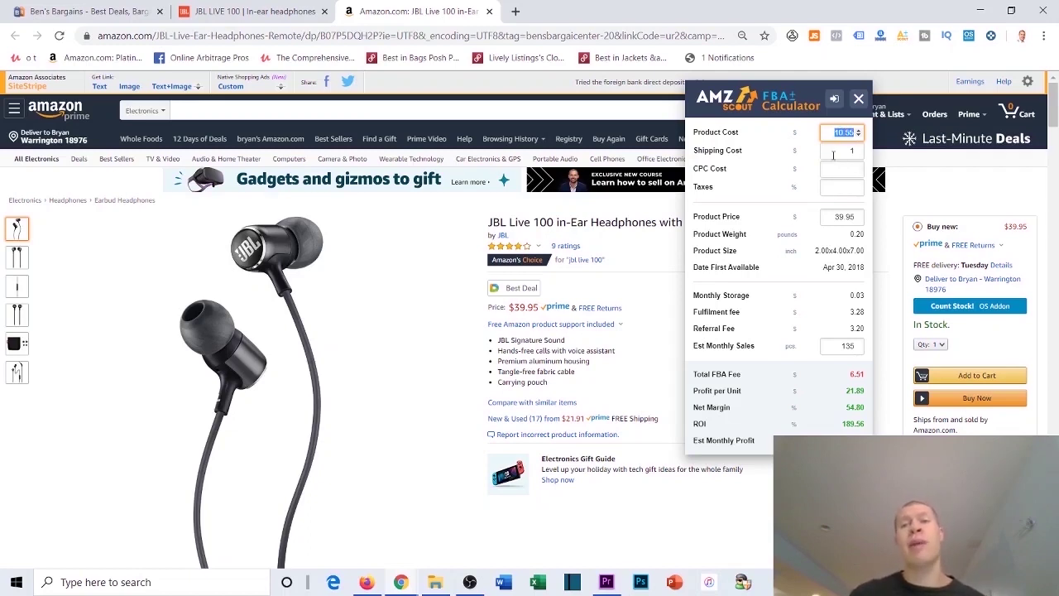
{"action": "left_click", "coordinate": [833, 150]}
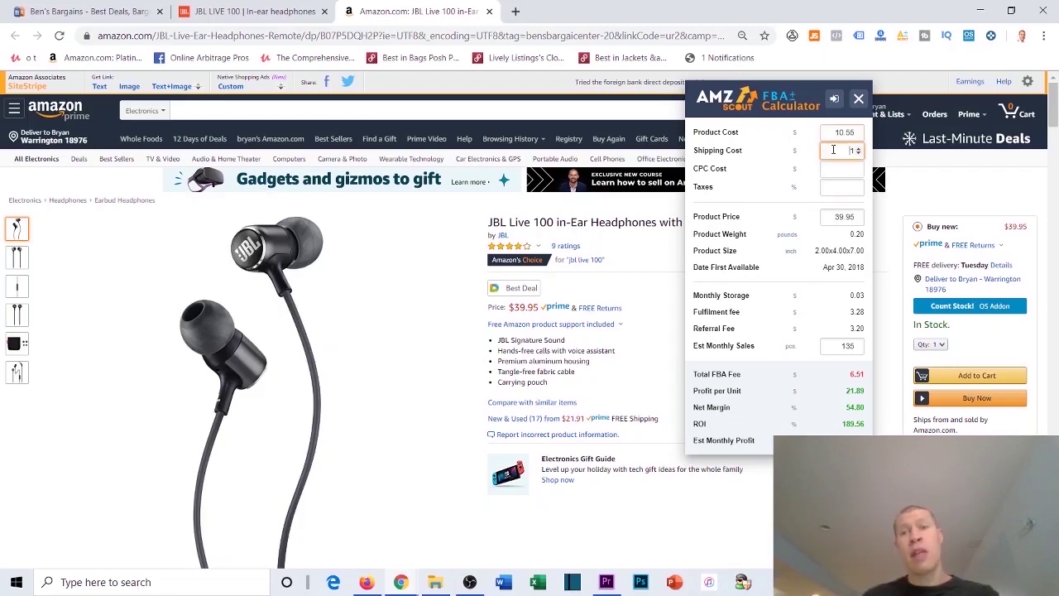
{"action": "type", "text": "1"}
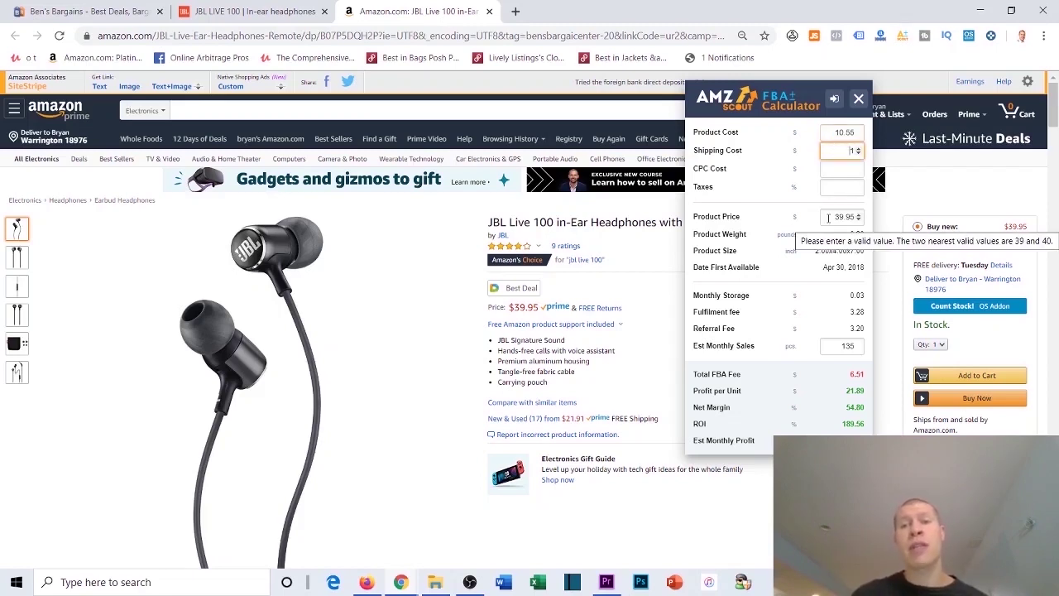
{"action": "left_click", "coordinate": [828, 218]}
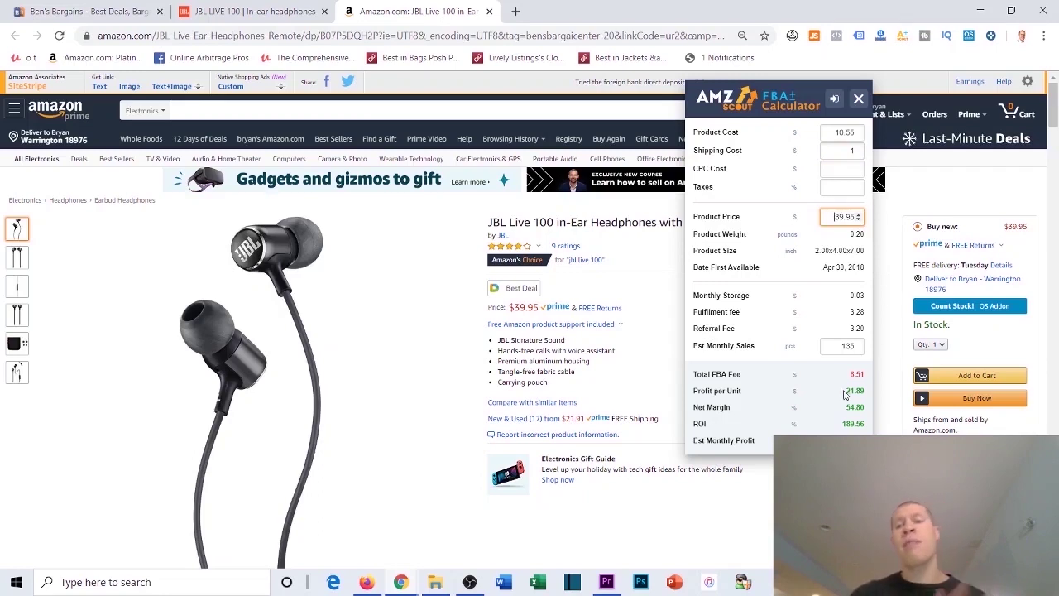
{"action": "left_click", "coordinate": [814, 143]}
{"action": "left_click", "coordinate": [827, 131]}
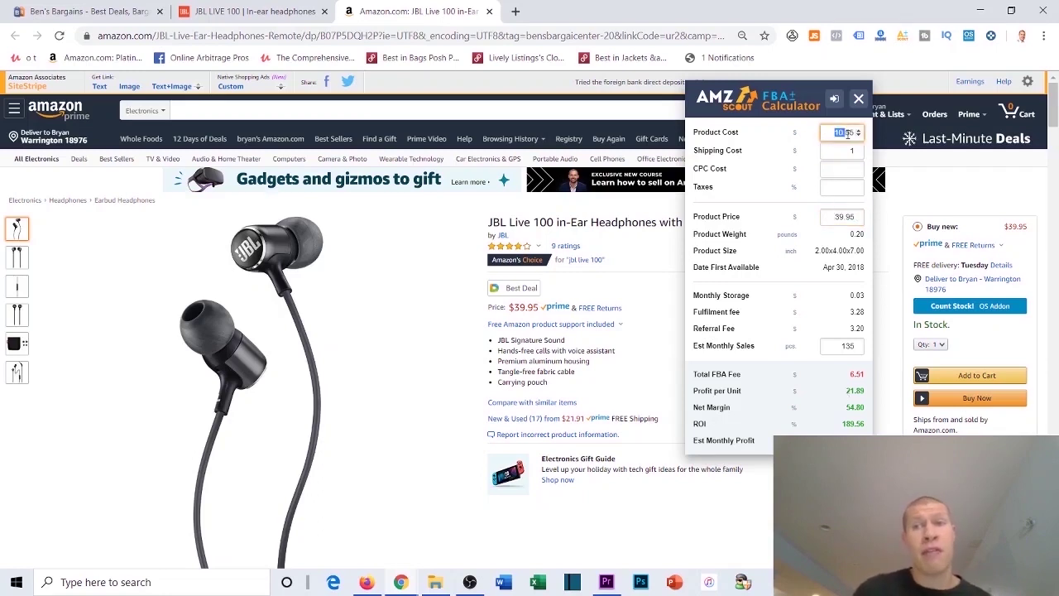
{"action": "left_click_drag", "start_coordinate": [845, 391], "coordinate": [862, 391]}
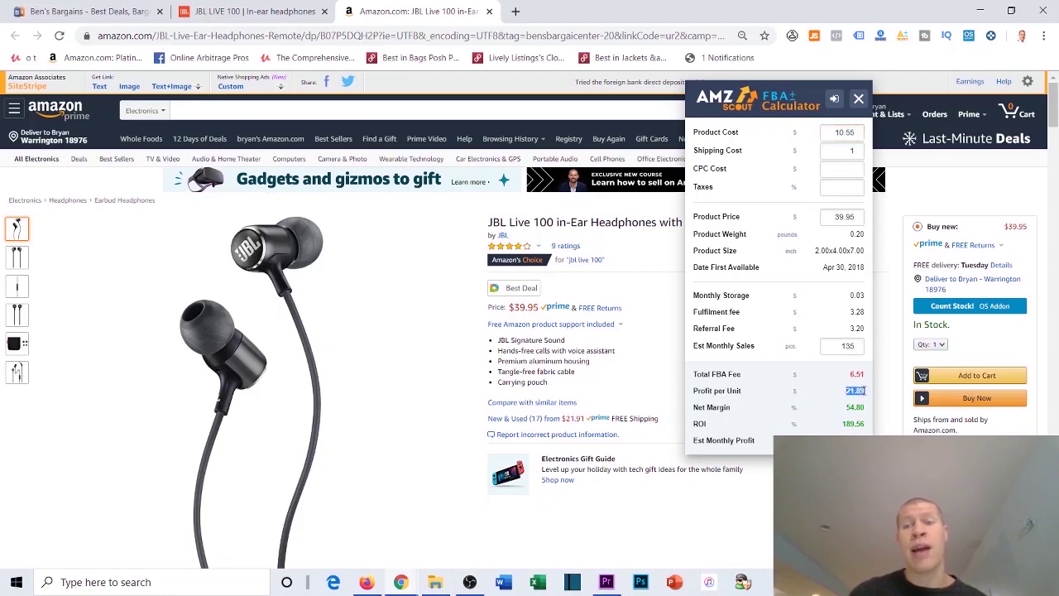
{"action": "left_click", "coordinate": [852, 295]}
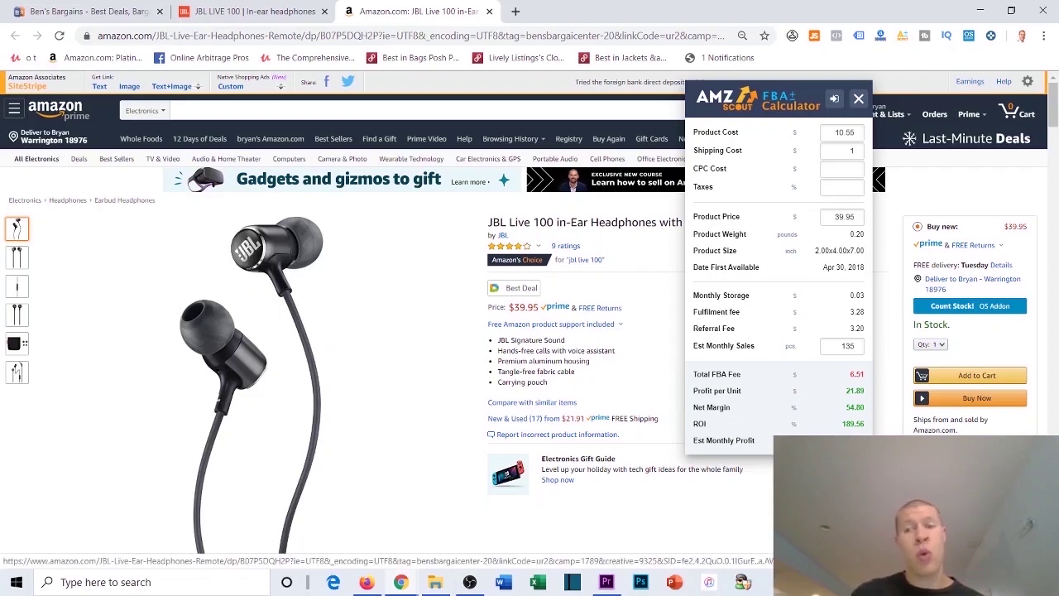
- Set the calculator's product price to 21.95 and check the profit per unit against the product cost
{"action": "double_click", "coordinate": [837, 216]}
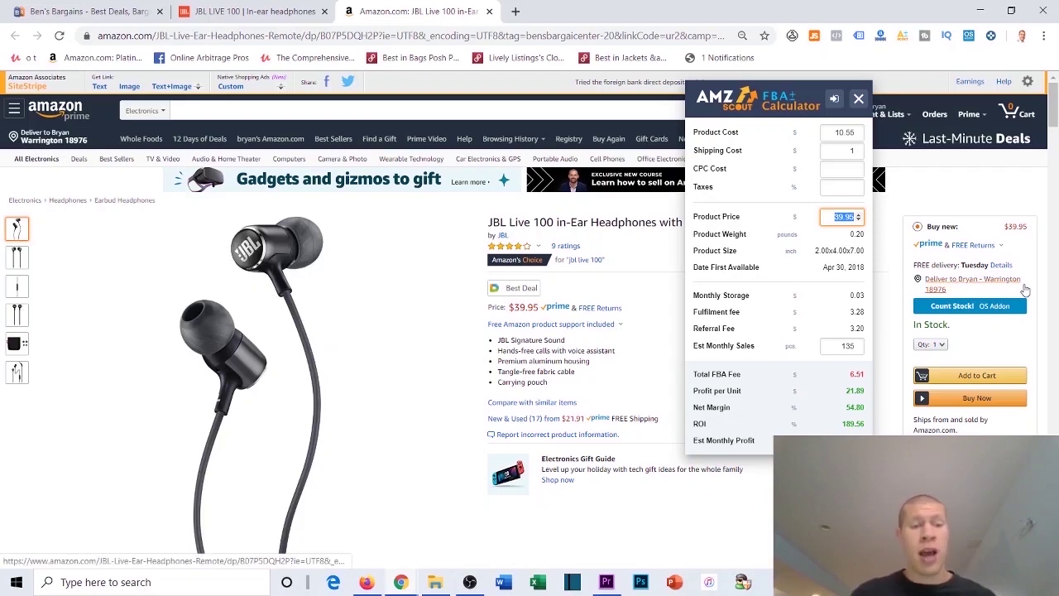
{"action": "type", "text": "21.95"}
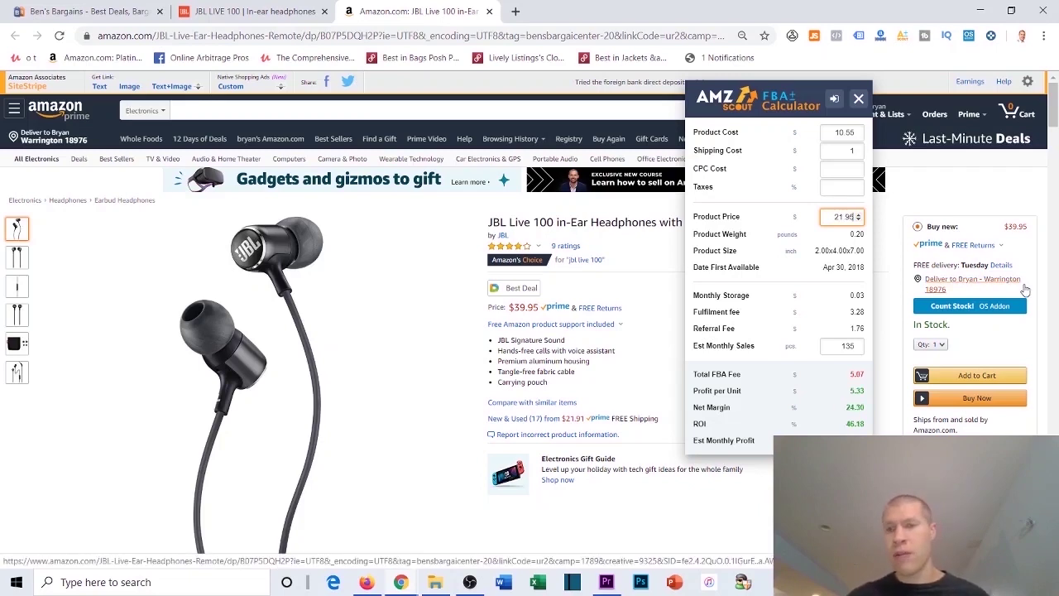
{"action": "left_click", "coordinate": [792, 239]}
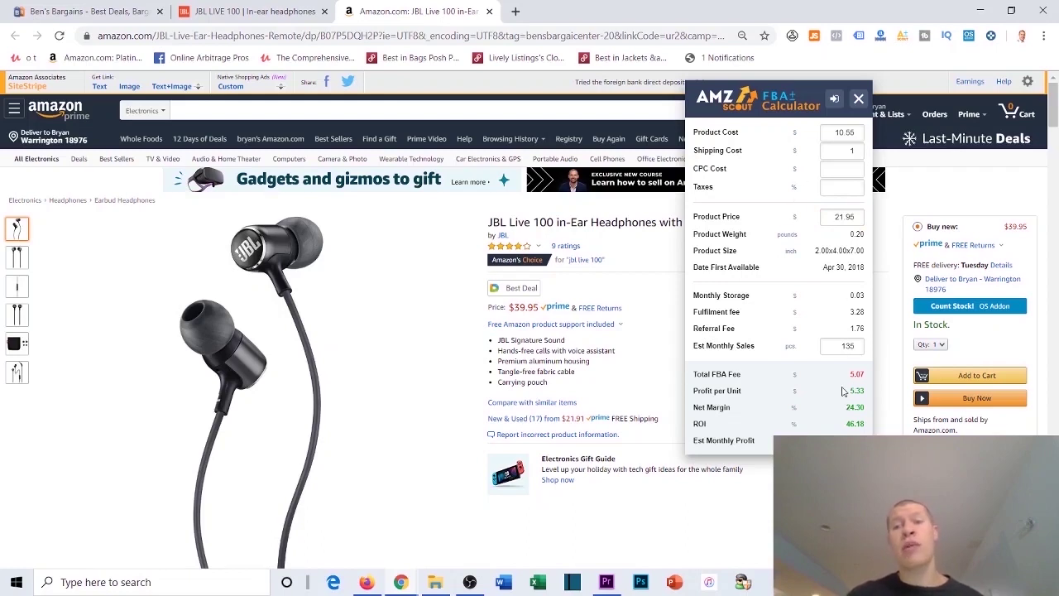
{"action": "left_click_drag", "start_coordinate": [844, 391], "coordinate": [870, 397]}
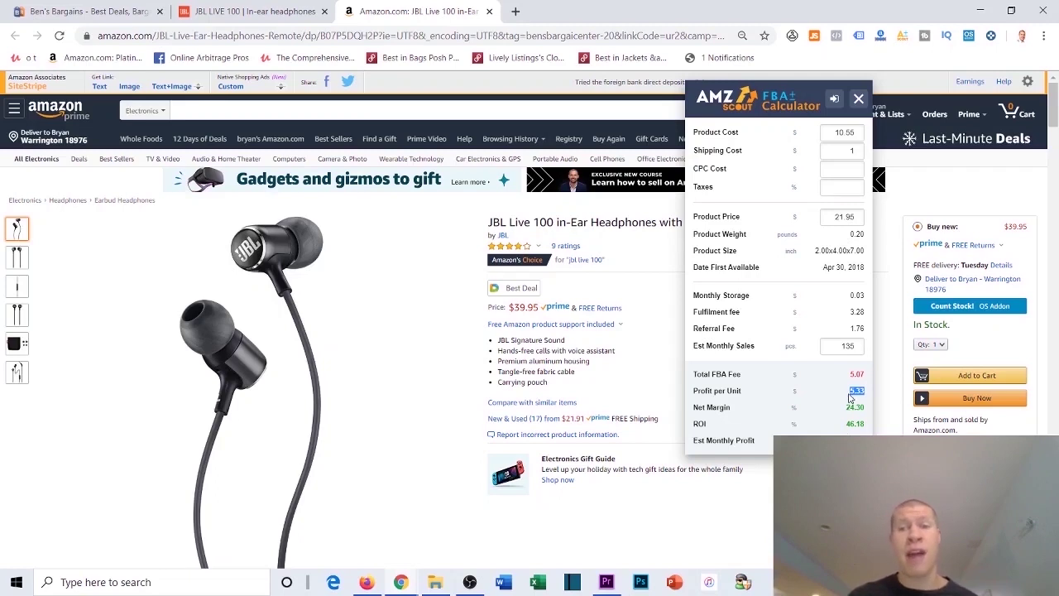
{"action": "double_click", "coordinate": [842, 133]}
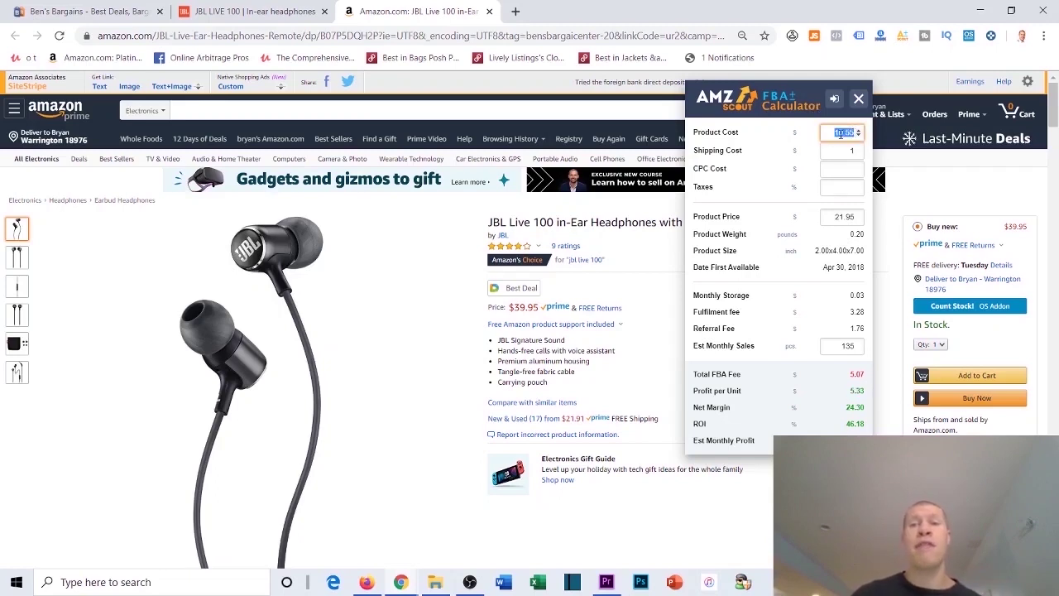
{"action": "left_click", "coordinate": [776, 142]}
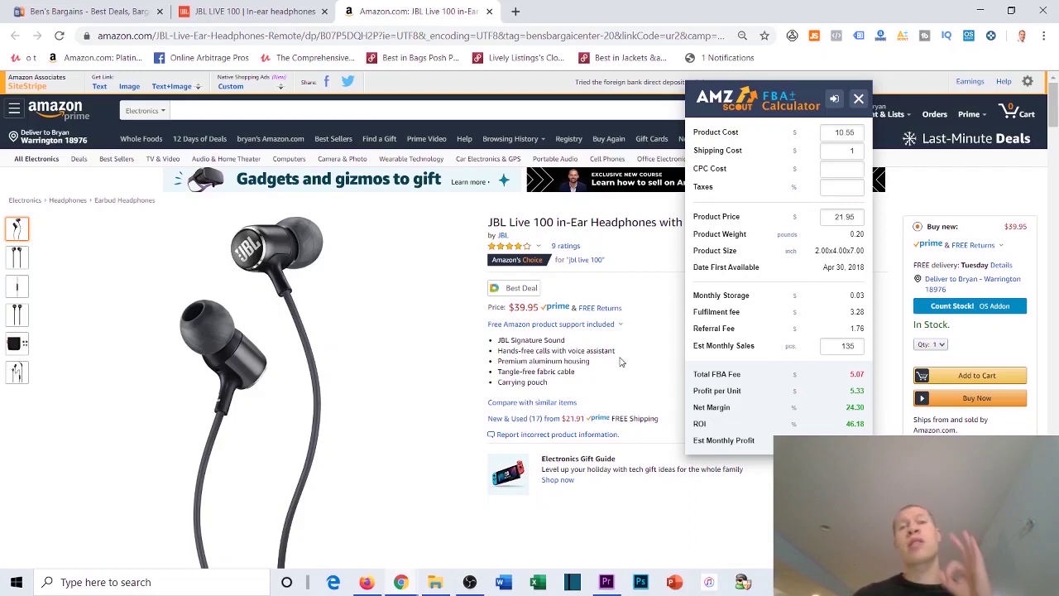
{"action": "mouse_move", "coordinate": [622, 327]}
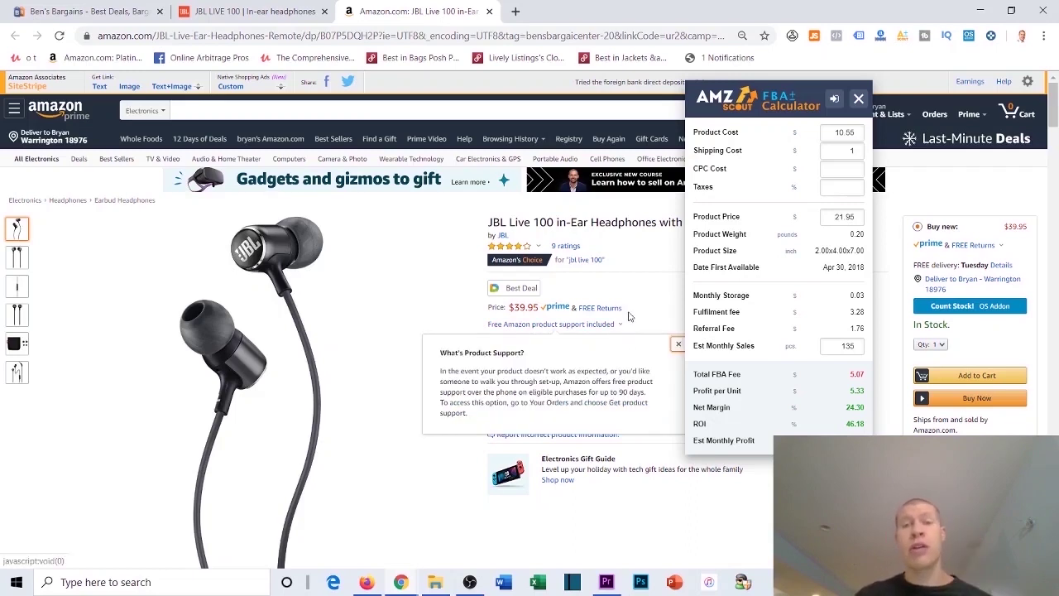
- Close the FBA Calculator, the Amazon listing and the JBL store page to return to the Ben's Bargains deals
{"action": "left_click", "coordinate": [857, 98]}
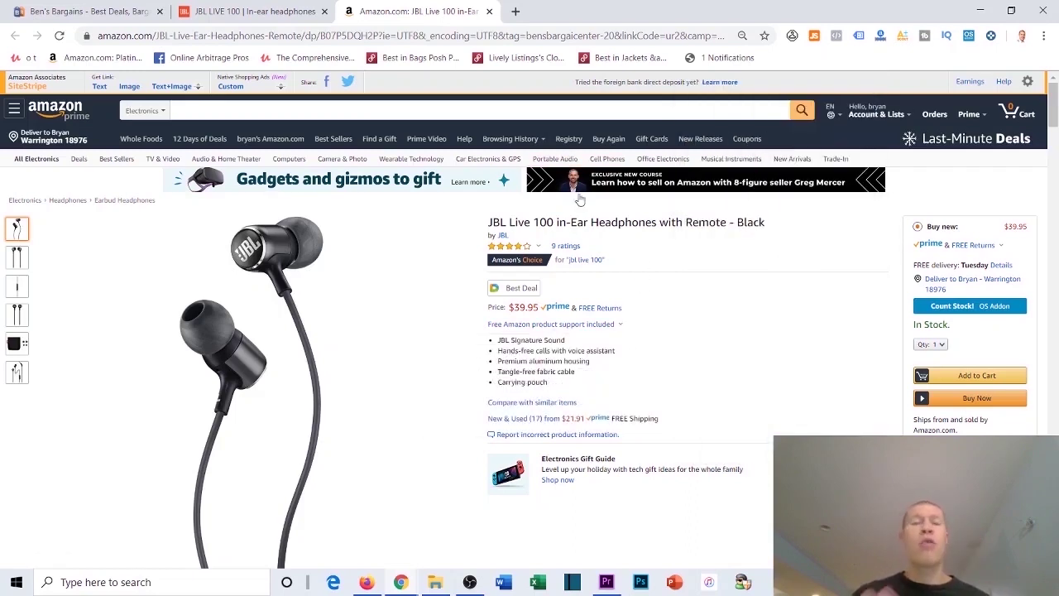
{"action": "left_click", "coordinate": [489, 14]}
{"action": "left_click", "coordinate": [325, 12]}
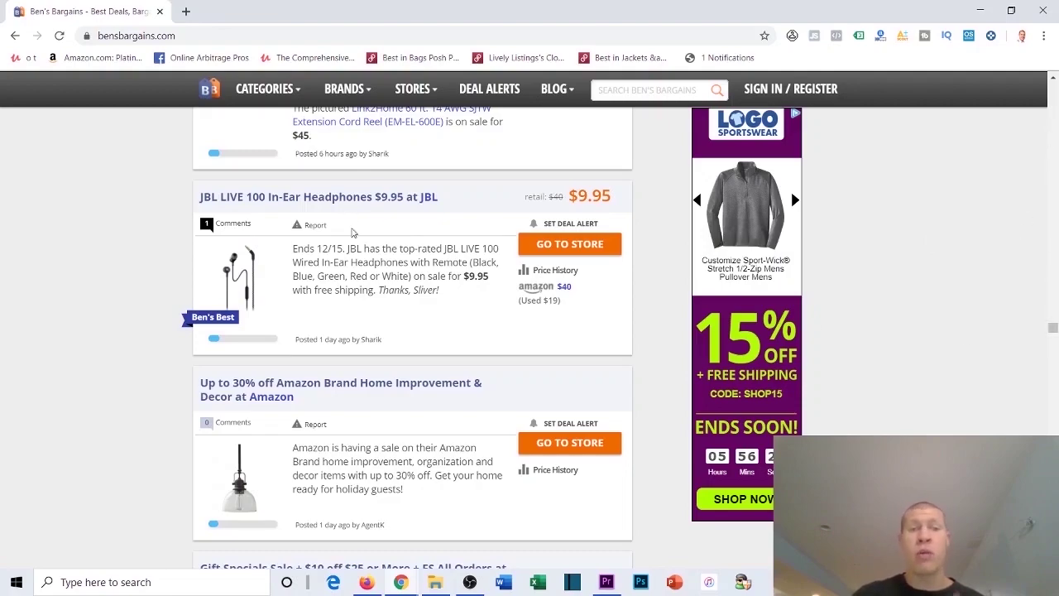
- Look through further Ben's Bargains deals and check the adidas Asweego Men's Shoes deal for its retail and sale prices
{"action": "scroll", "coordinate": [173, 293], "scroll_direction": "down", "scroll_amount": 5}
{"action": "scroll", "coordinate": [184, 261], "scroll_direction": "up", "scroll_amount": 1}
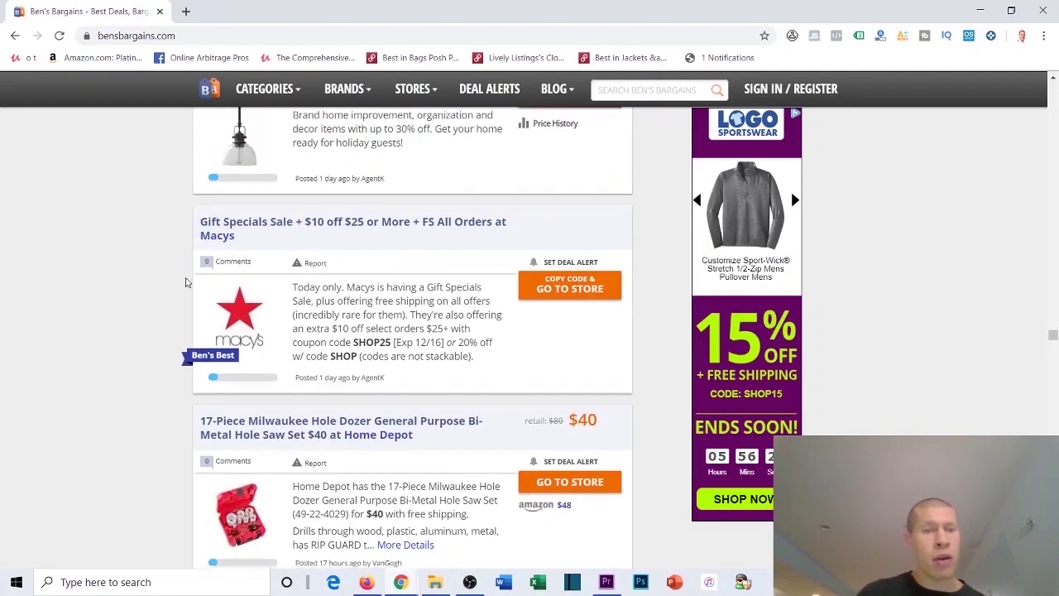
{"action": "scroll", "coordinate": [170, 256], "scroll_direction": "down", "scroll_amount": 10}
{"action": "scroll", "coordinate": [165, 252], "scroll_direction": "down", "scroll_amount": 5}
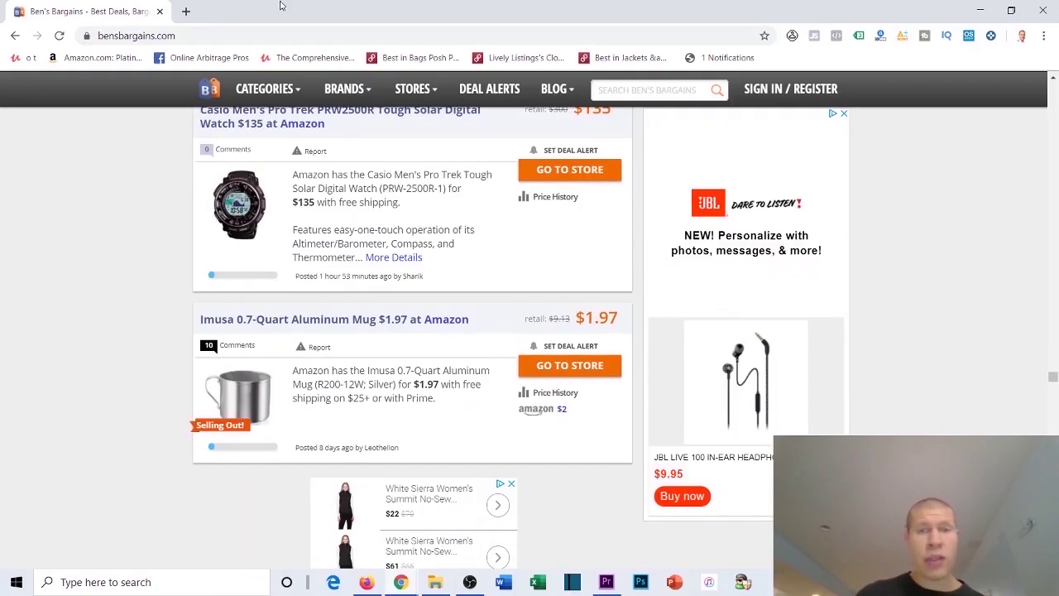
{"action": "scroll", "coordinate": [99, 389], "scroll_direction": "down", "scroll_amount": 2}
{"action": "scroll", "coordinate": [90, 376], "scroll_direction": "down", "scroll_amount": 8}
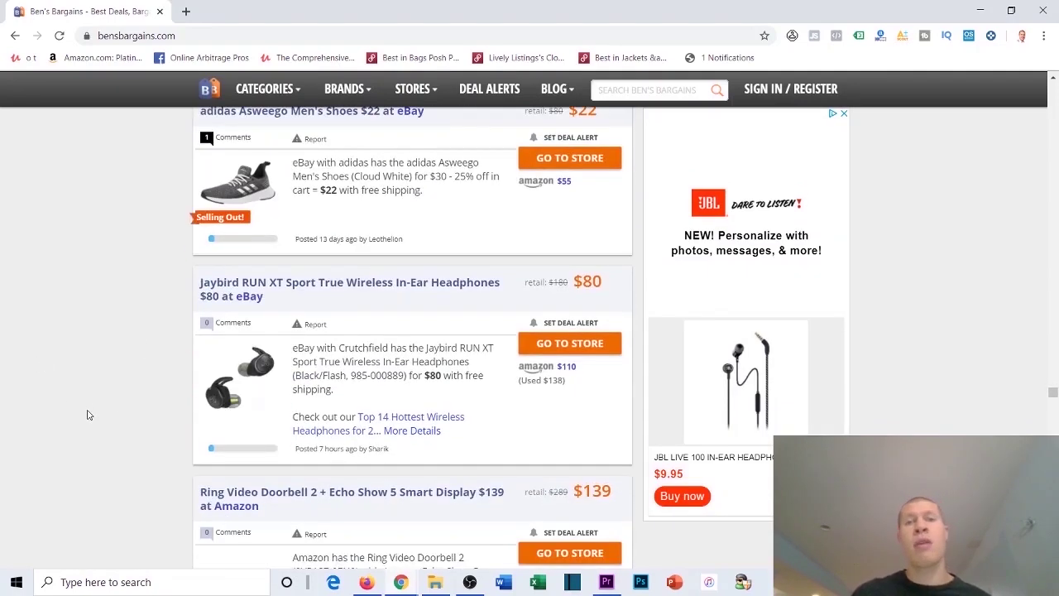
{"action": "scroll", "coordinate": [130, 372], "scroll_direction": "up", "scroll_amount": 1}
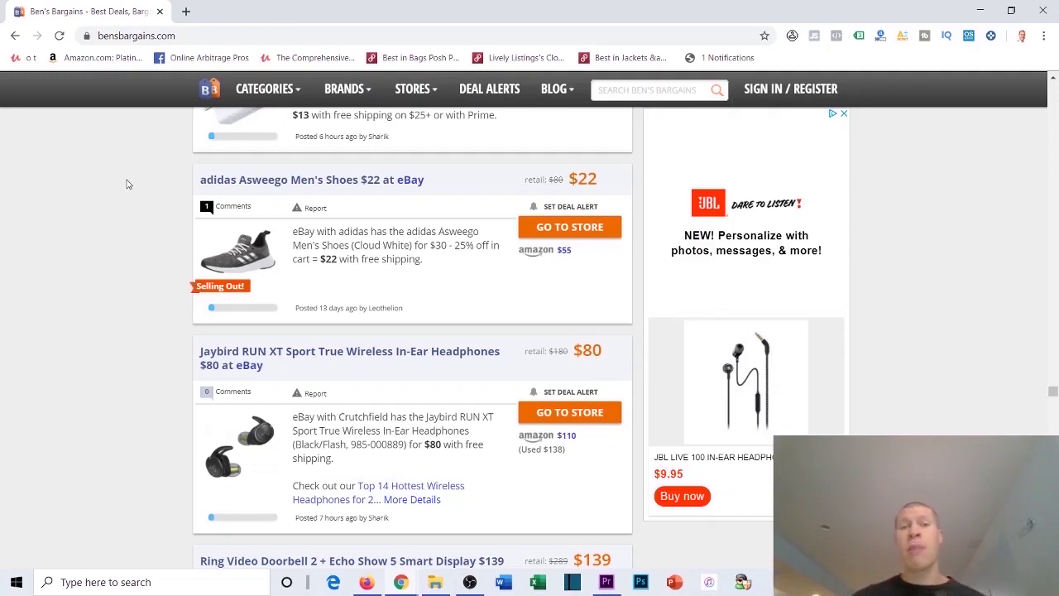
{"action": "double_click", "coordinate": [554, 179]}
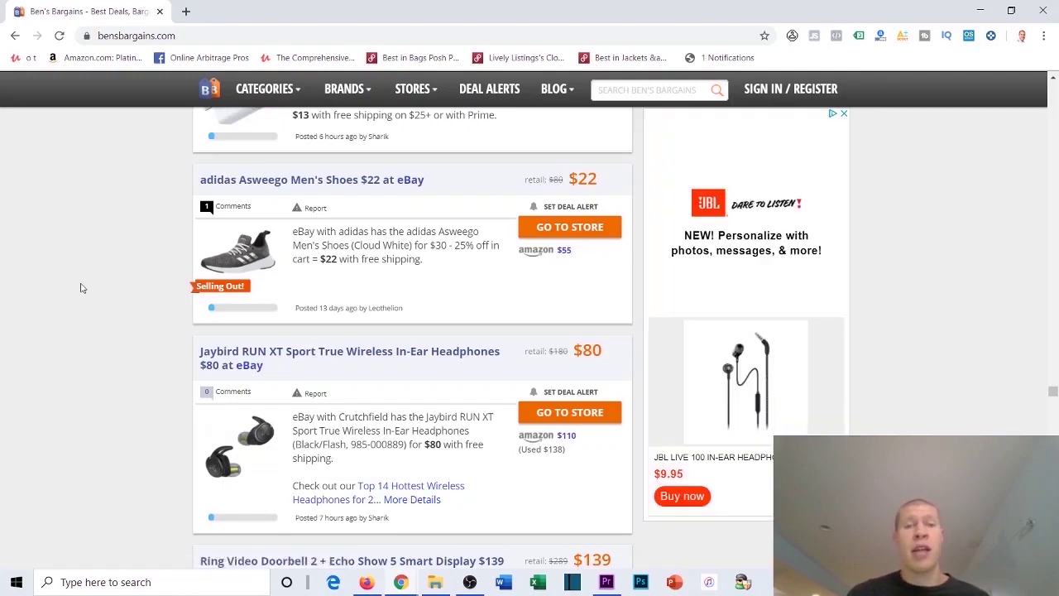
- Go to the Samsonite deals page on Ben's Bargains and check the Samsonite Kombi Small Laptop Backpack's sale price
{"action": "scroll", "coordinate": [81, 289], "scroll_direction": "down", "scroll_amount": 3}
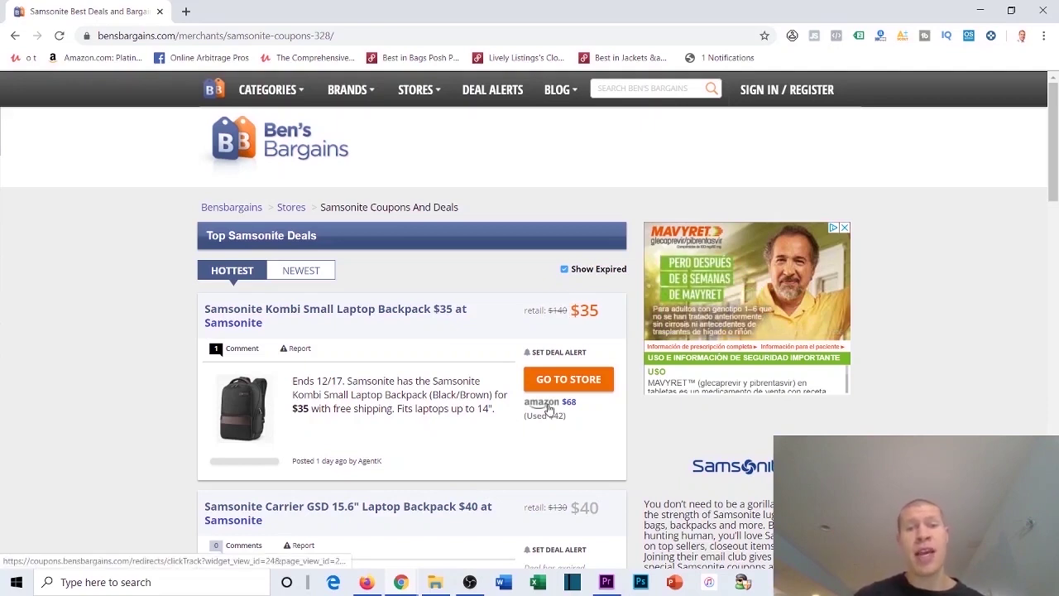
{"action": "double_click", "coordinate": [589, 311]}
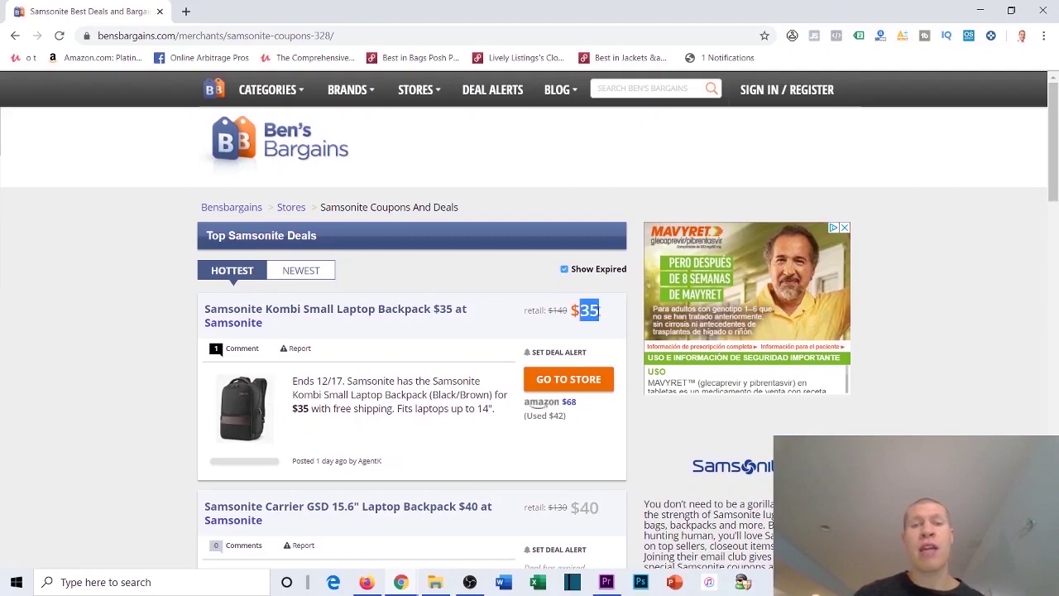
- Open the Samsonite Kombi backpack's Amazon listing and compare its price with the Ben's Bargains sale price
{"action": "left_click", "coordinate": [541, 402]}
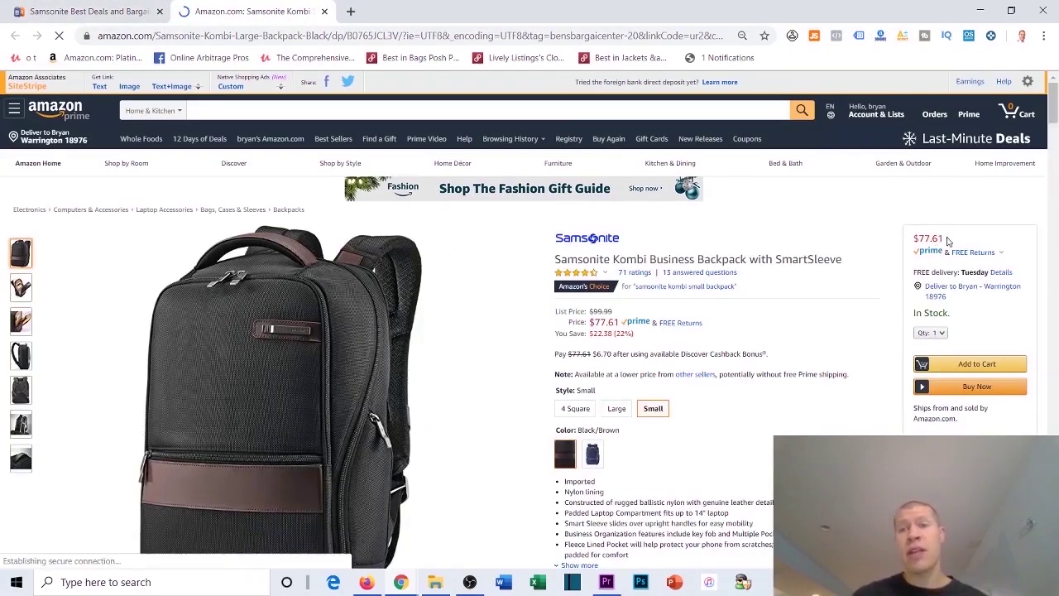
{"action": "double_click", "coordinate": [923, 240]}
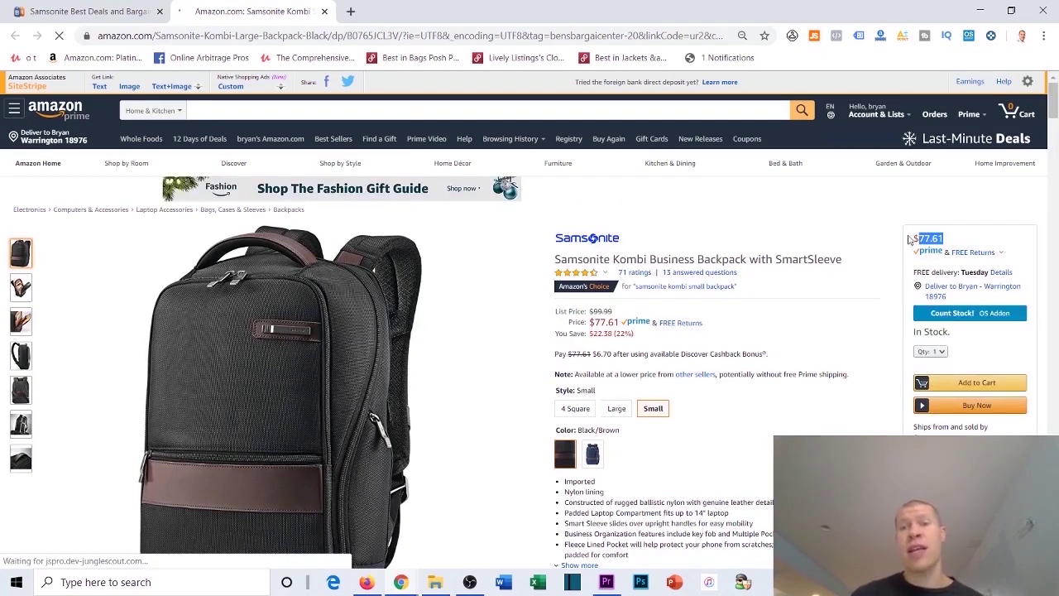
{"action": "left_click", "coordinate": [913, 217]}
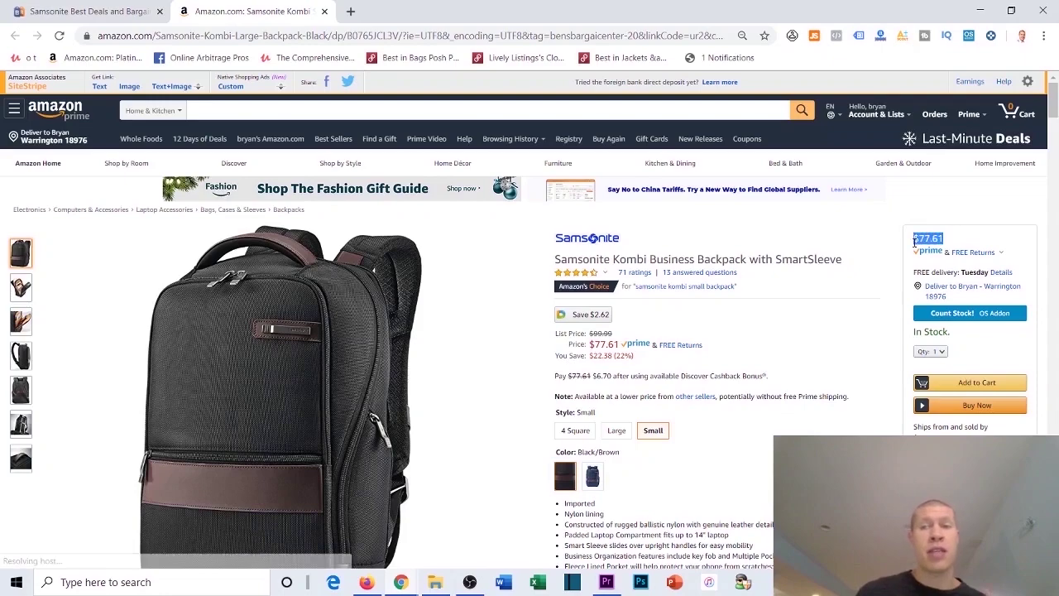
{"action": "left_click", "coordinate": [108, 11]}
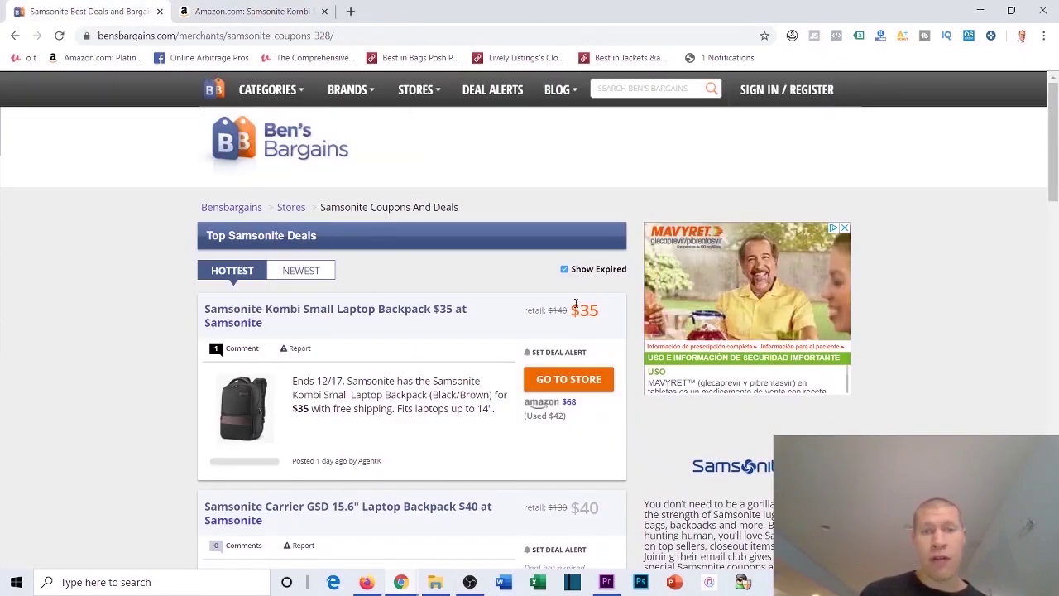
{"action": "left_click", "coordinate": [248, 11]}
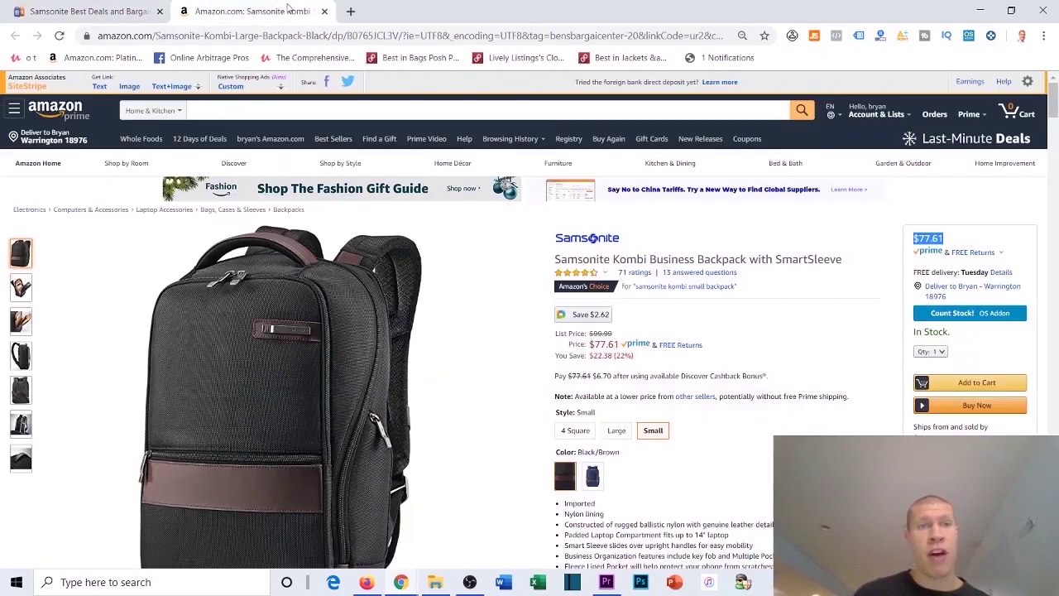
- Run the FBA Calculator on the Amazon listing with a product cost of 35, check the profit per unit, and close it
{"action": "left_click", "coordinate": [901, 35]}
{"action": "left_click", "coordinate": [900, 59]}
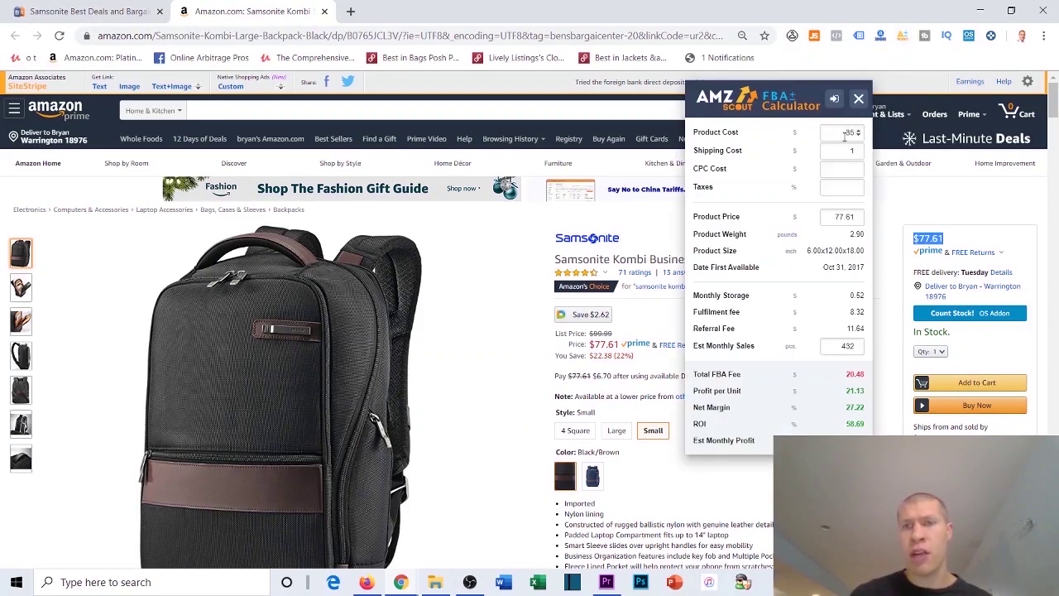
{"action": "left_click", "coordinate": [845, 132]}
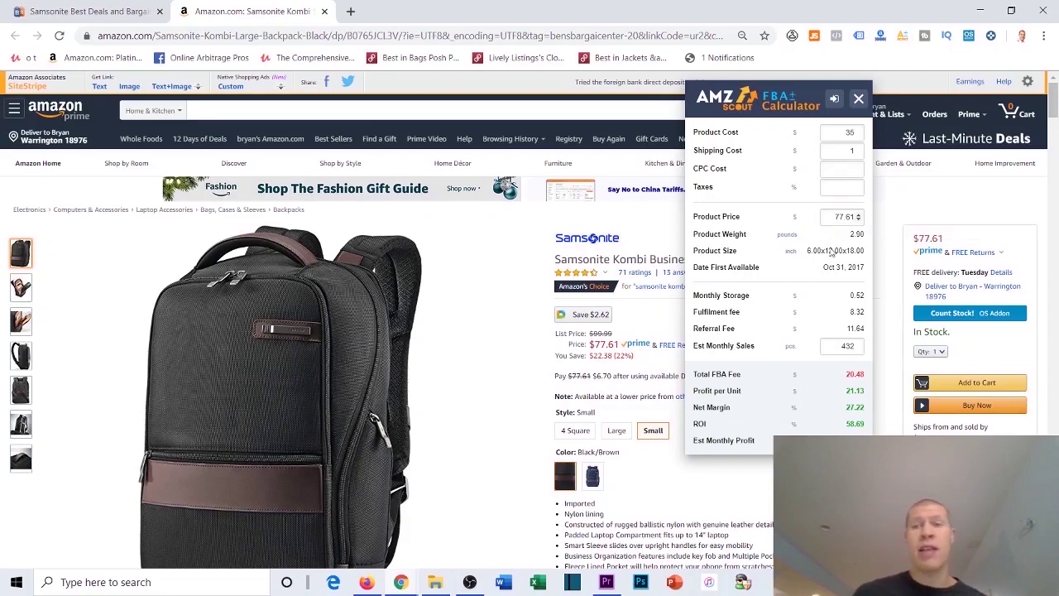
{"action": "left_click_drag", "start_coordinate": [841, 392], "coordinate": [867, 395]}
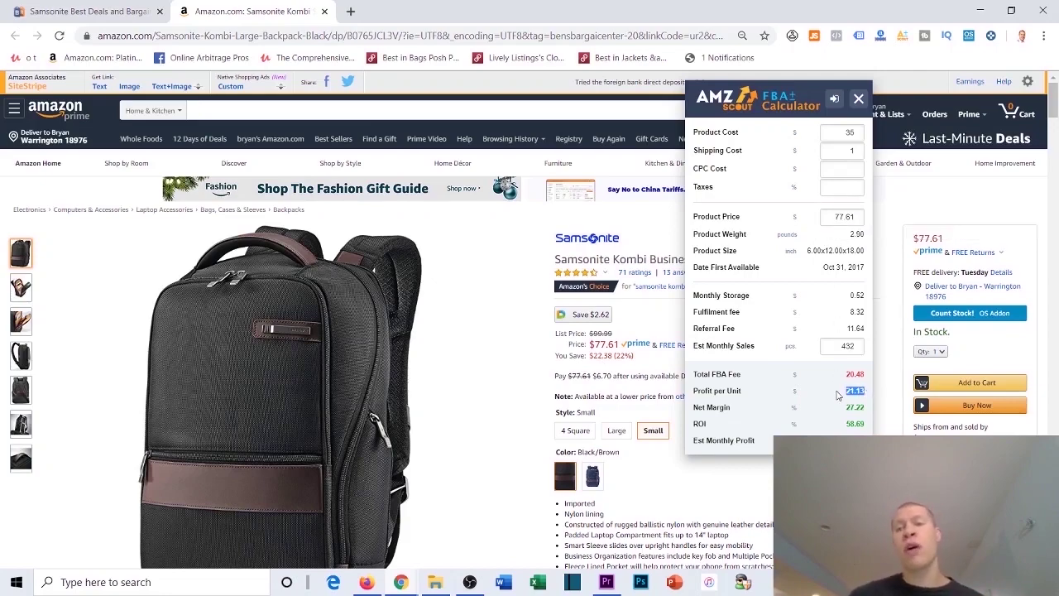
{"action": "scroll", "coordinate": [635, 269], "scroll_direction": "down", "scroll_amount": 1}
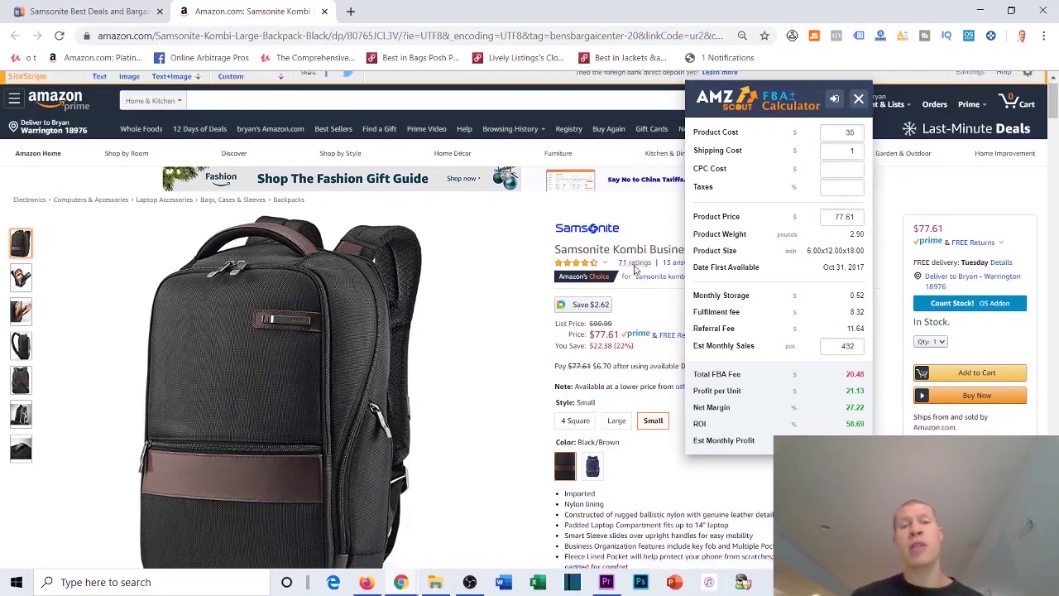
{"action": "scroll", "coordinate": [635, 269], "scroll_direction": "down", "scroll_amount": 3}
{"action": "left_click", "coordinate": [858, 97]}
- Examine the Amazon listing's other sellers and product description for its Best Sellers Rank
{"action": "left_click", "coordinate": [87, 11]}
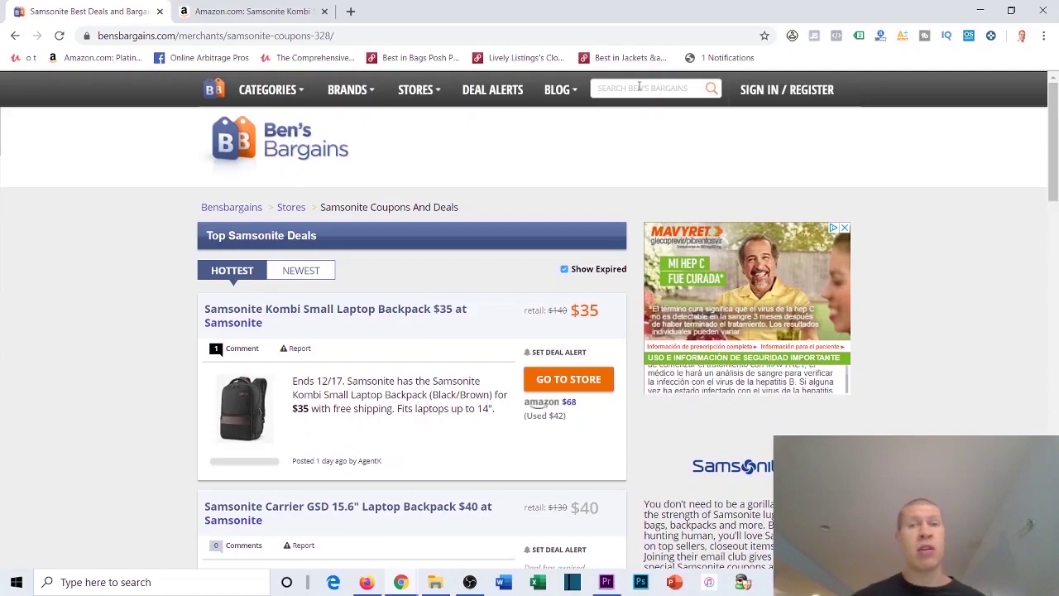
{"action": "left_click", "coordinate": [317, 6]}
{"action": "scroll", "coordinate": [593, 251], "scroll_direction": "down", "scroll_amount": 3}
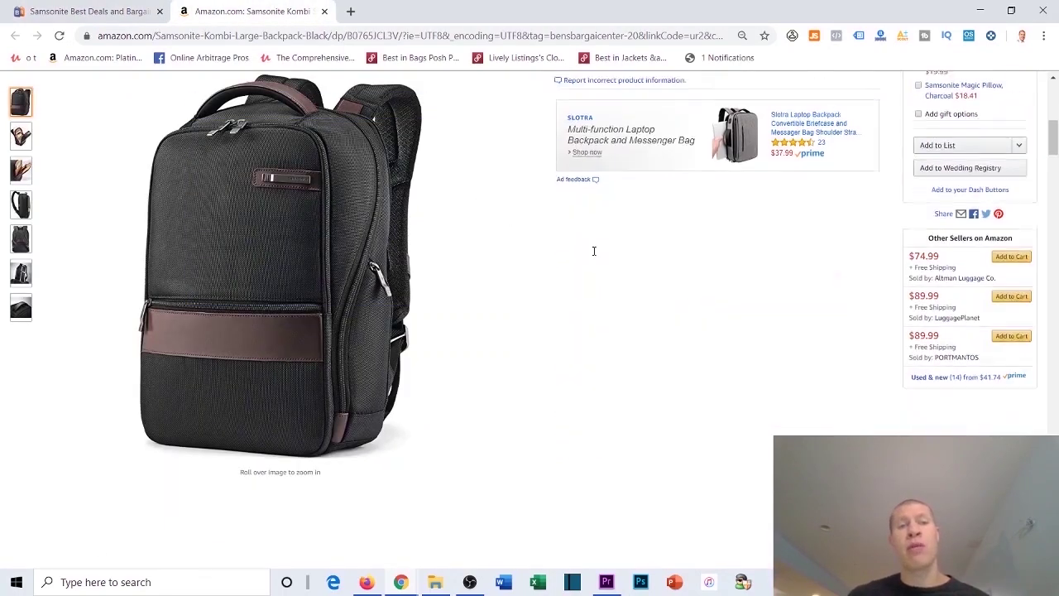
{"action": "scroll", "coordinate": [593, 251], "scroll_direction": "down", "scroll_amount": 15}
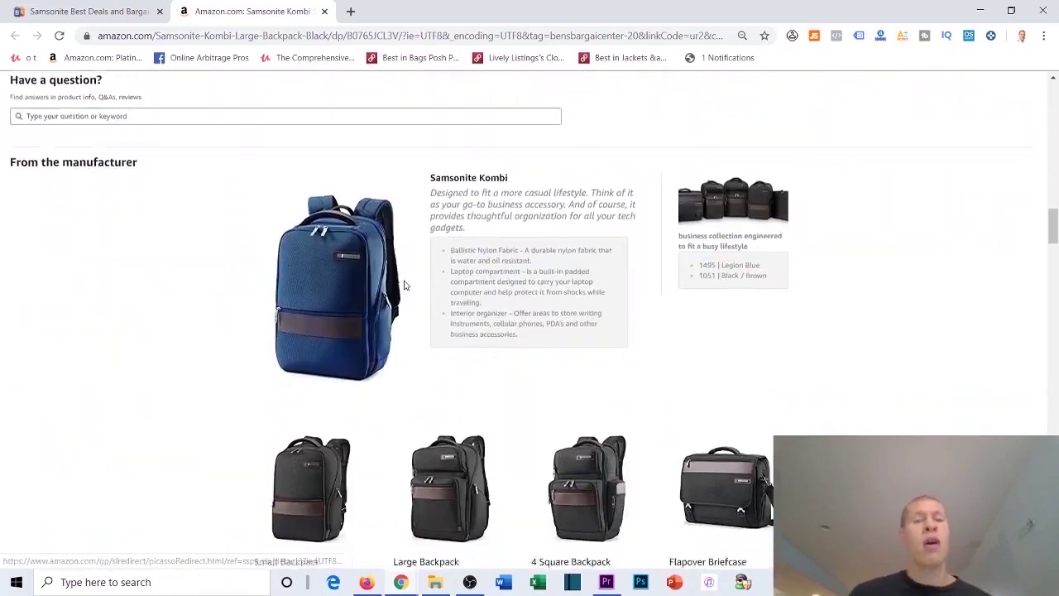
{"action": "scroll", "coordinate": [397, 260], "scroll_direction": "down", "scroll_amount": 3}
{"action": "scroll", "coordinate": [392, 260], "scroll_direction": "down", "scroll_amount": 5}
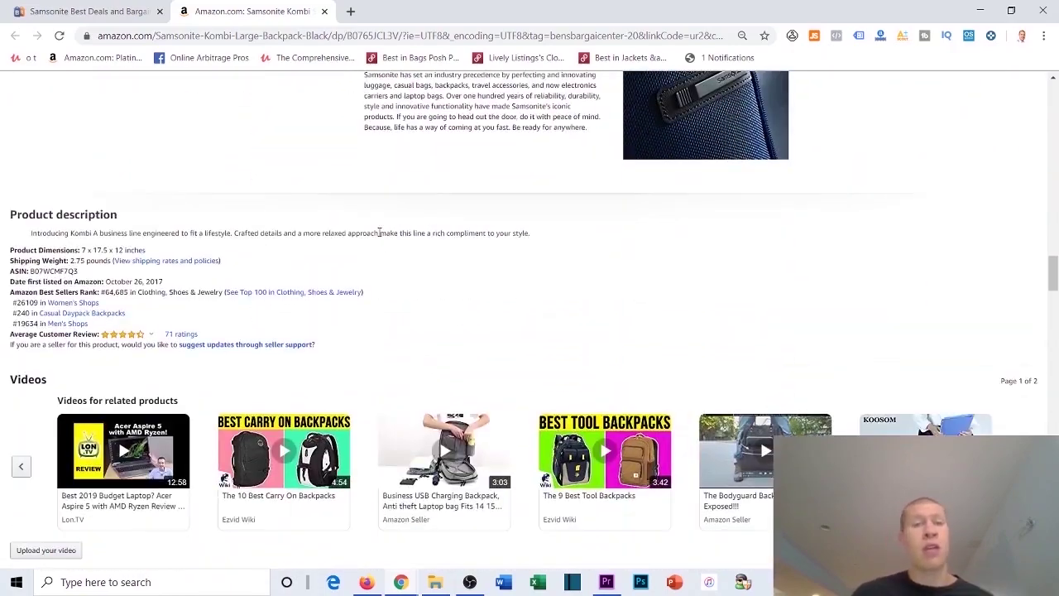
{"action": "scroll", "coordinate": [378, 233], "scroll_direction": "down", "scroll_amount": 3}
{"action": "scroll", "coordinate": [234, 194], "scroll_direction": "up", "scroll_amount": 2}
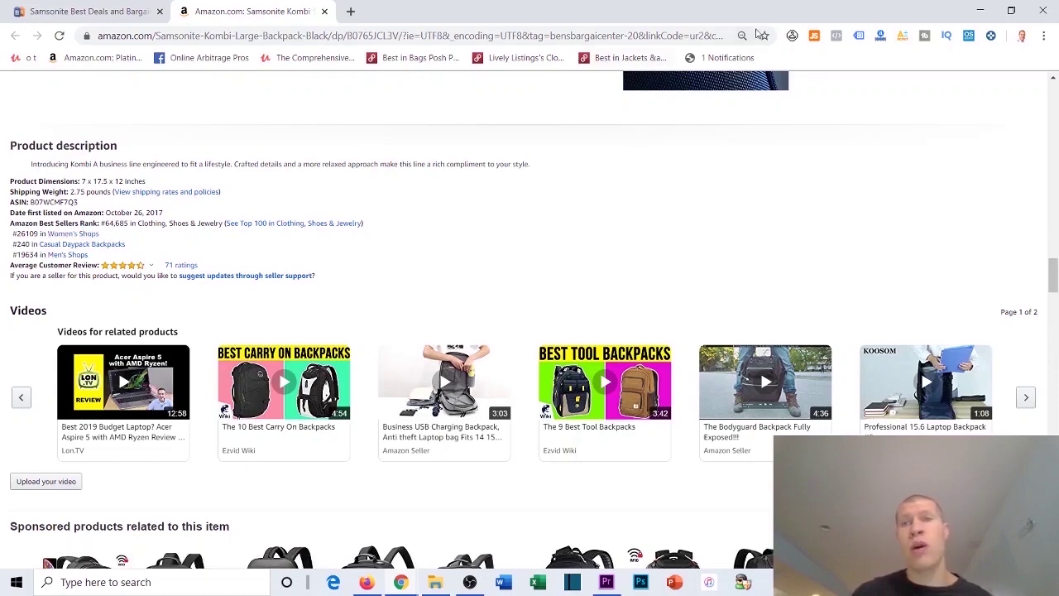
- Check the backpack's monthly sales estimates in Jungle Scout and return to the Samsonite deals on Ben's Bargains
{"action": "left_click", "coordinate": [814, 35]}
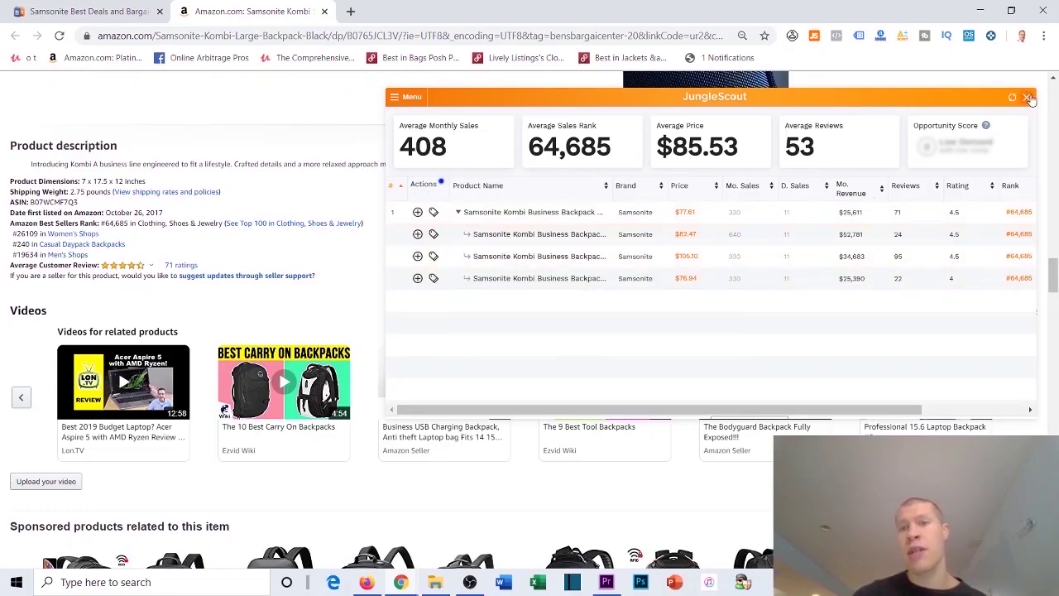
{"action": "left_click", "coordinate": [1027, 97]}
{"action": "left_click", "coordinate": [91, 11]}
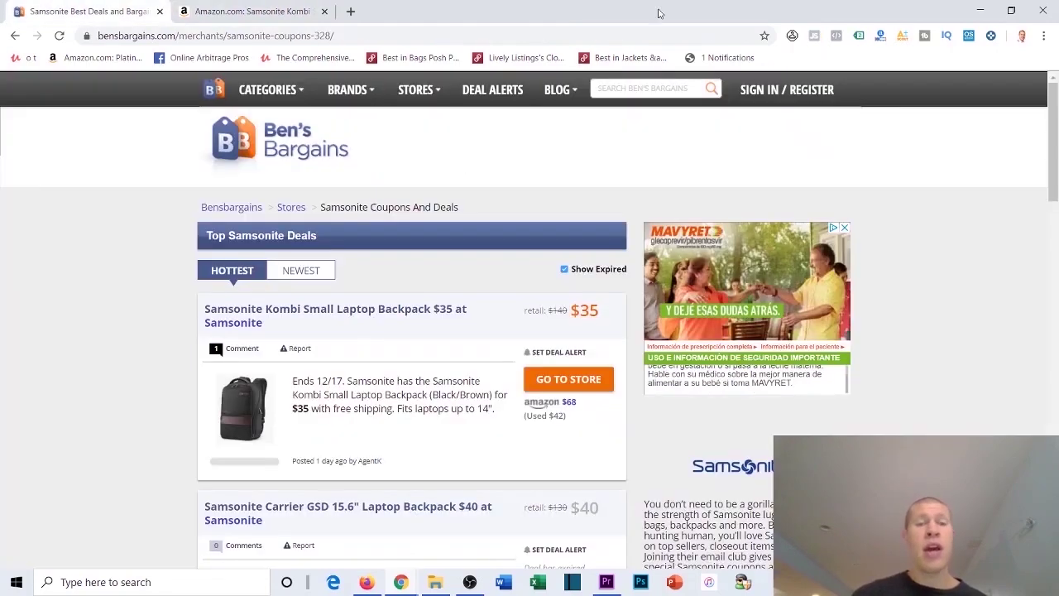
- Open the Kombi Small Backpack's page in the Samsonite store and check its stock availability
{"action": "left_click", "coordinate": [550, 377]}
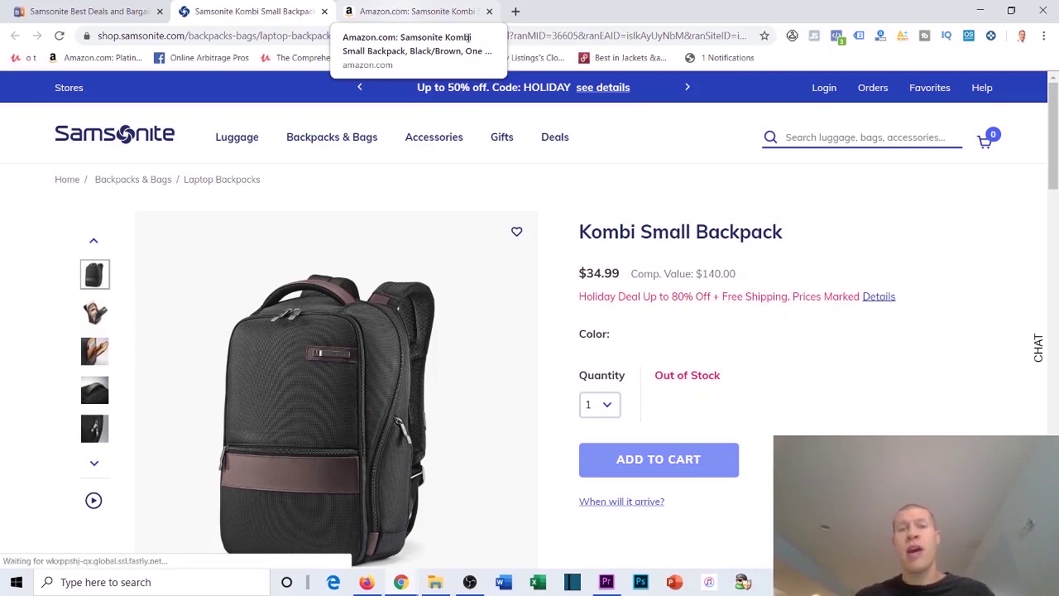
{"action": "left_click", "coordinate": [607, 417]}
{"action": "left_click", "coordinate": [836, 342]}
{"action": "scroll", "coordinate": [811, 314], "scroll_direction": "down", "scroll_amount": 2}
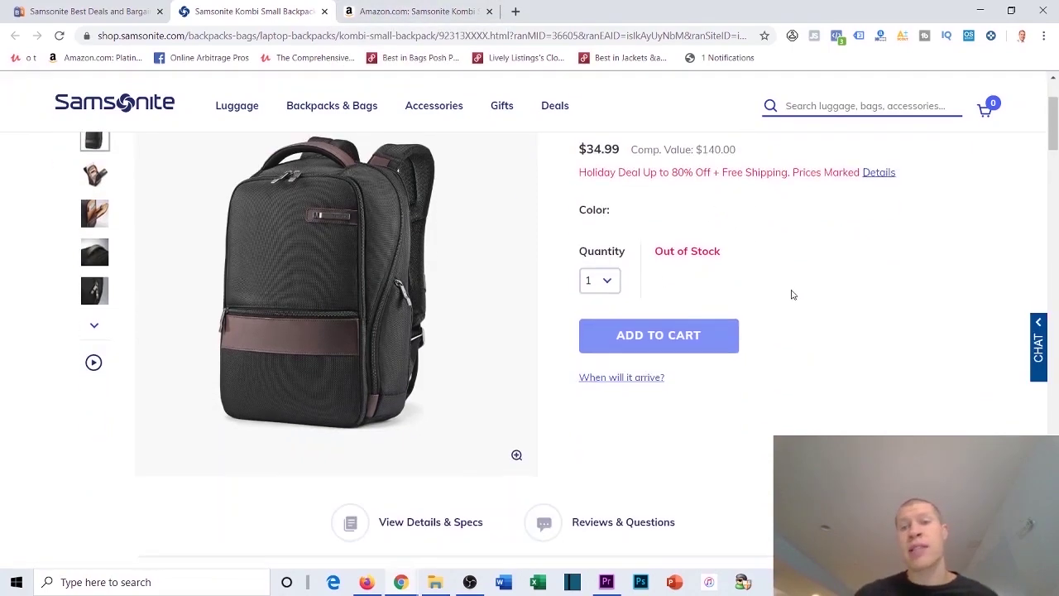
{"action": "scroll", "coordinate": [763, 276], "scroll_direction": "up", "scroll_amount": 1}
- Look over the similar backpack styles on the Samsonite page and check the Kombi Small Backpack's sale price
{"action": "scroll", "coordinate": [720, 260], "scroll_direction": "down", "scroll_amount": 6}
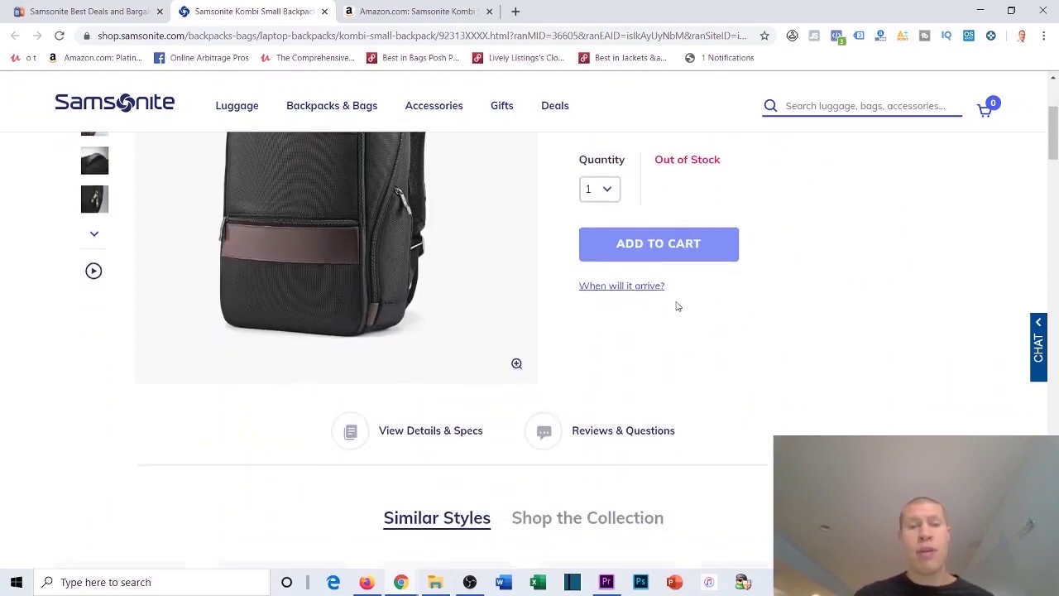
{"action": "scroll", "coordinate": [538, 265], "scroll_direction": "down", "scroll_amount": 1}
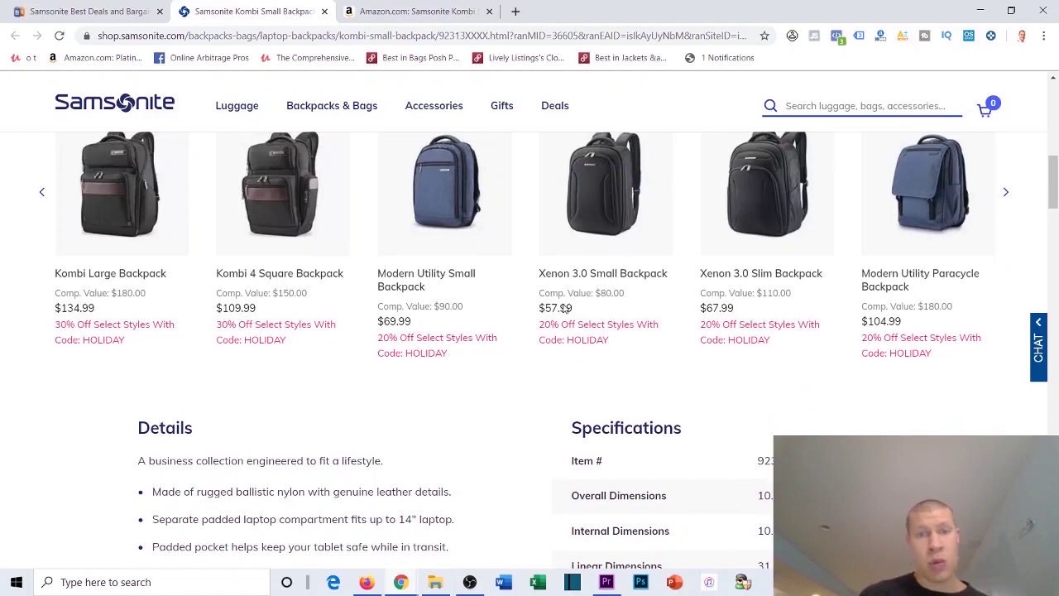
{"action": "scroll", "coordinate": [608, 176], "scroll_direction": "up", "scroll_amount": 5}
{"action": "scroll", "coordinate": [610, 172], "scroll_direction": "up", "scroll_amount": 2}
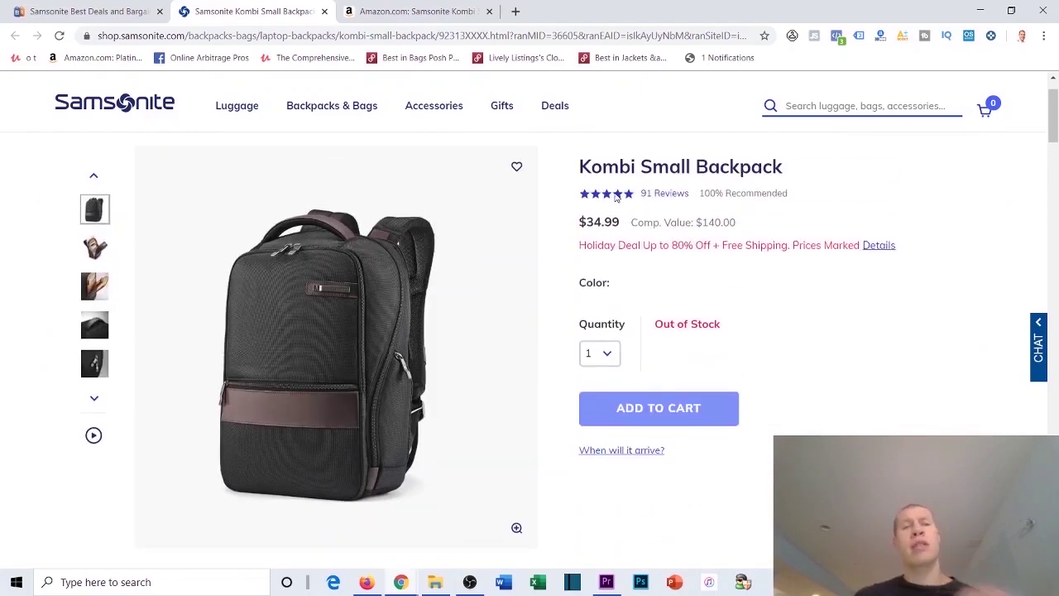
{"action": "scroll", "coordinate": [619, 203], "scroll_direction": "up", "scroll_amount": 1}
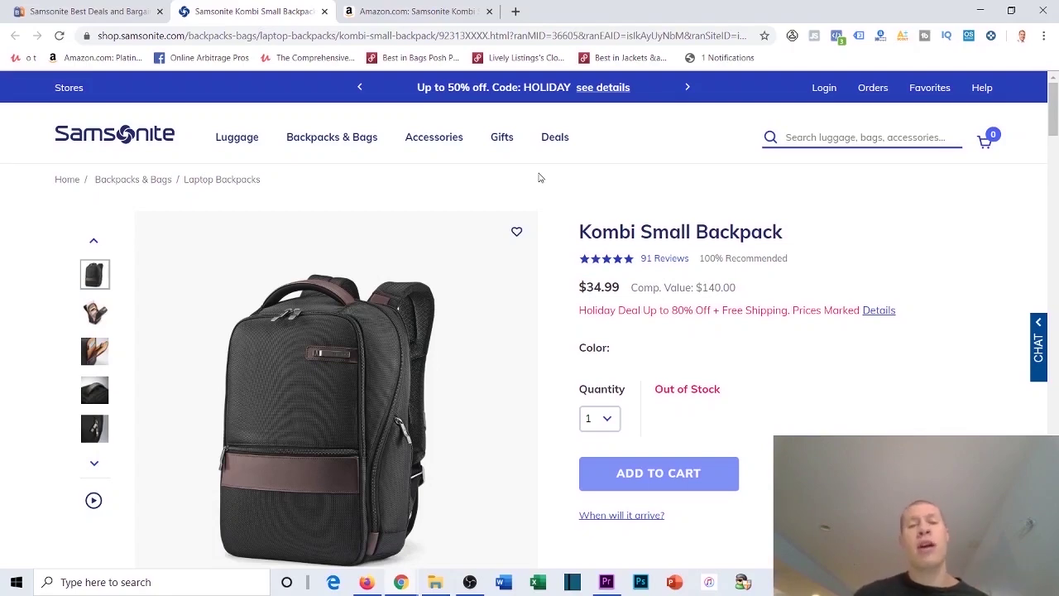
{"action": "left_click_drag", "start_coordinate": [621, 287], "coordinate": [560, 285]}
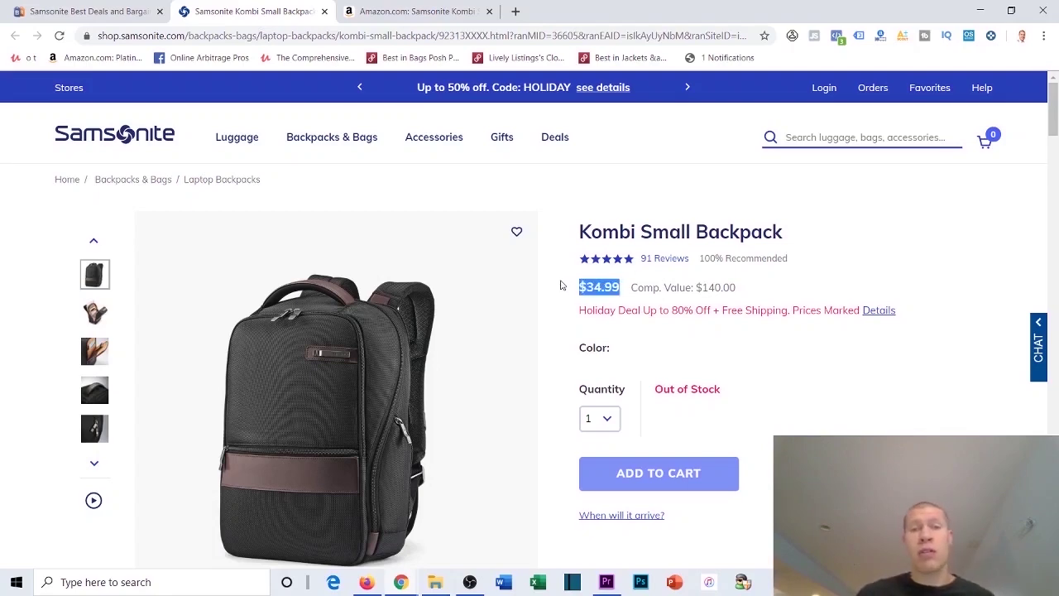
{"action": "left_click", "coordinate": [619, 284]}
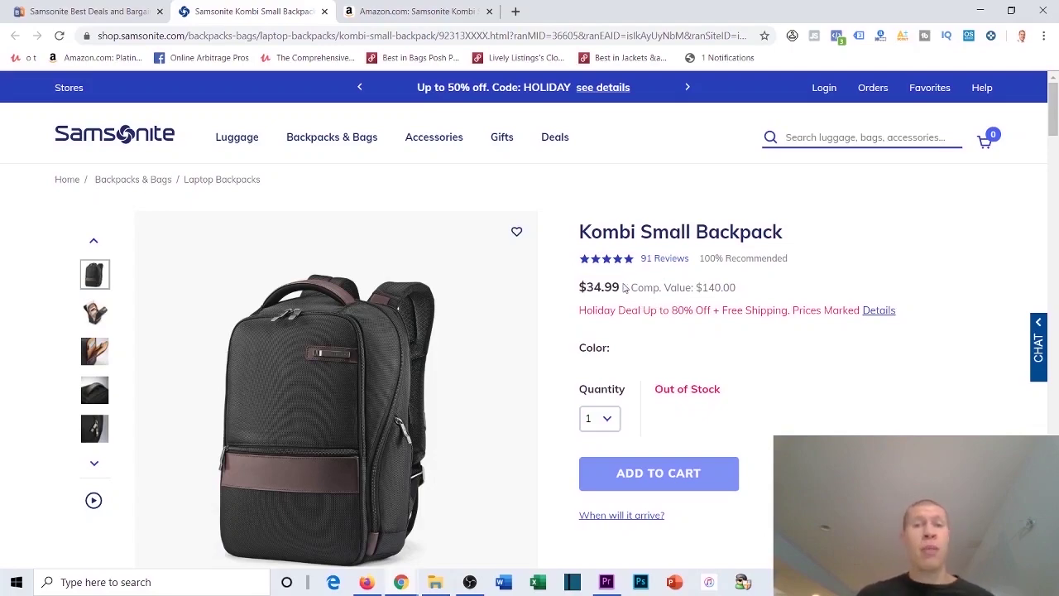
- Return to the Amazon listing, recheck the backpack's profit per unit in the FBA Calculator, and close the calculator
{"action": "left_click", "coordinate": [430, 10]}
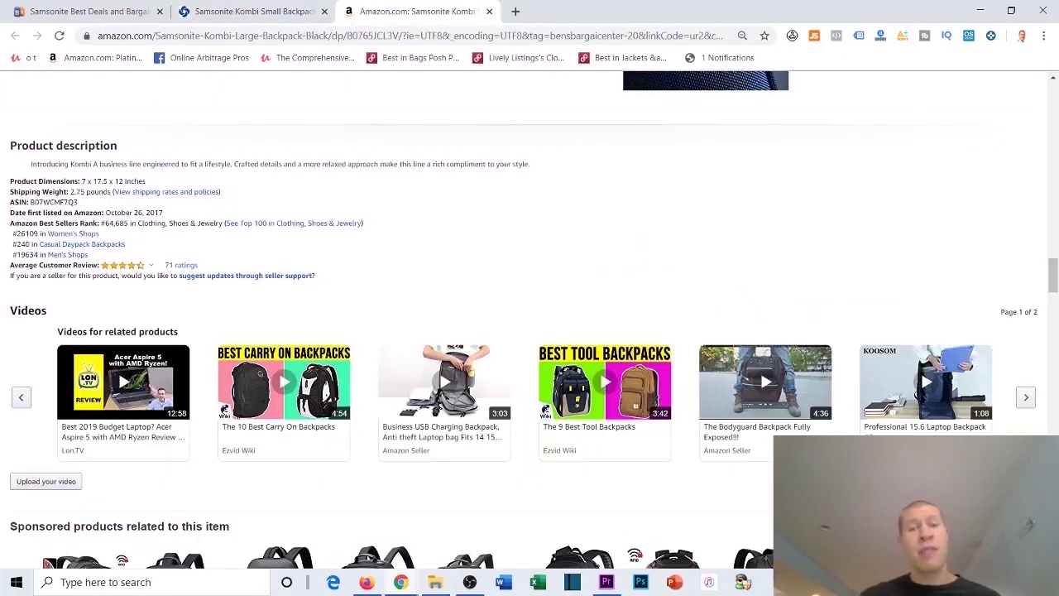
{"action": "scroll", "coordinate": [631, 289], "scroll_direction": "up", "scroll_amount": 15}
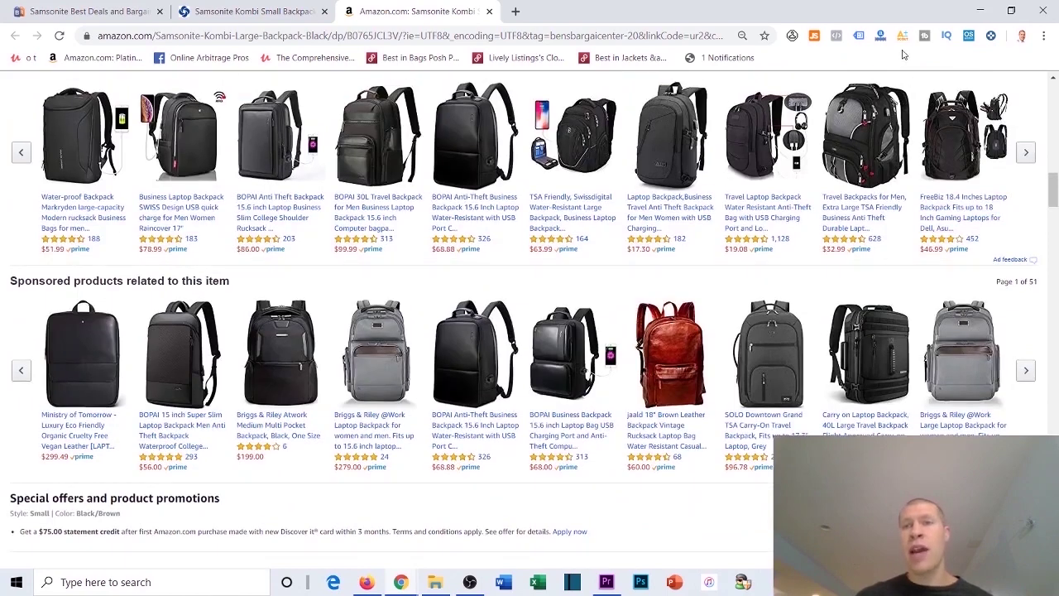
{"action": "left_click", "coordinate": [903, 36]}
{"action": "left_click", "coordinate": [836, 66]}
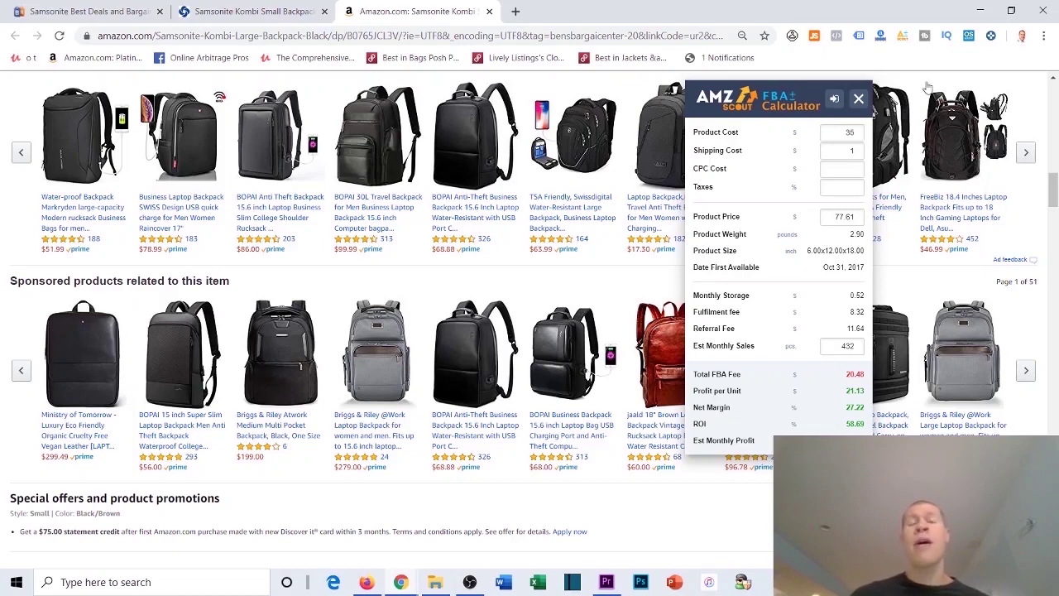
{"action": "left_click", "coordinate": [860, 100]}
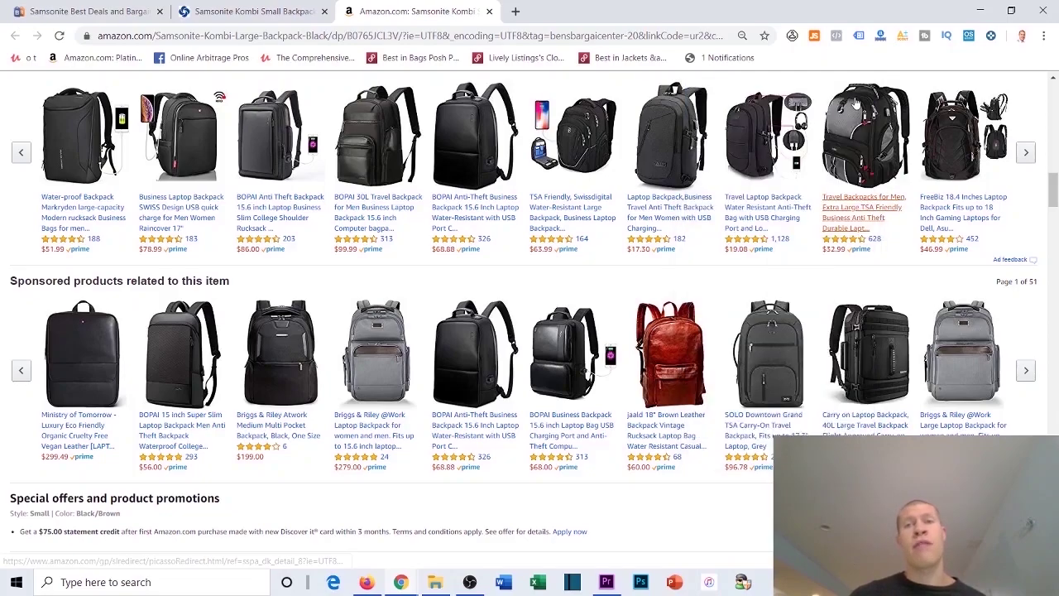